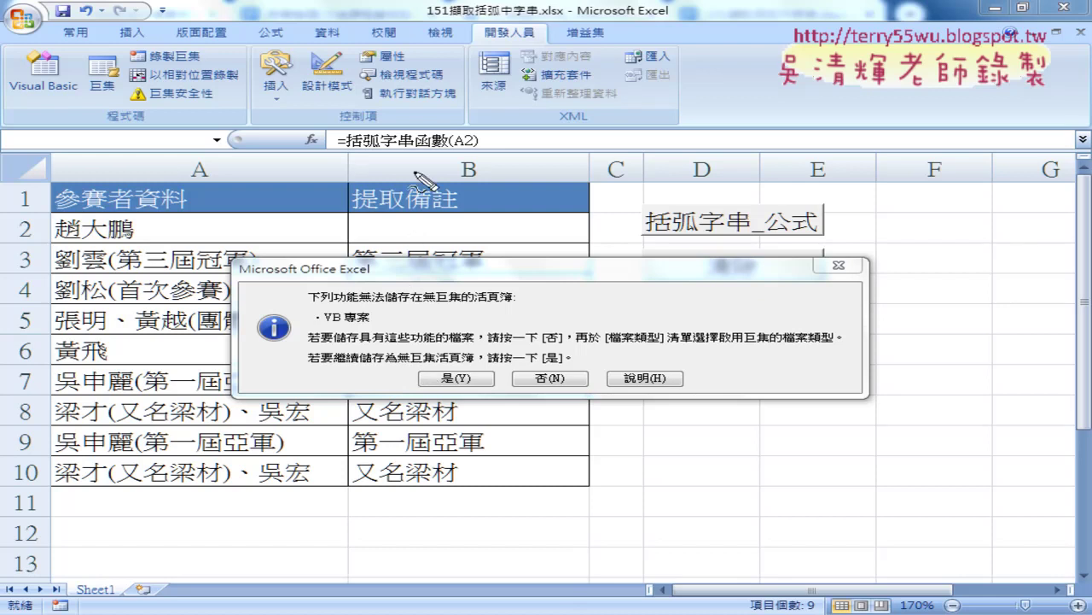
- Make a series of drag selections across the window, then cancel with Escape
mouse_move(419, 171)
left_mouse_down()
mouse_move(478, 207)
mouse_move(512, 205)
mouse_move(559, 168)
mouse_move(517, 205)
left_mouse_up()
mouse_move(560, 171)
left_mouse_down()
mouse_move(545, 218)
mouse_move(631, 198)
mouse_move(644, 210)
left_mouse_up()
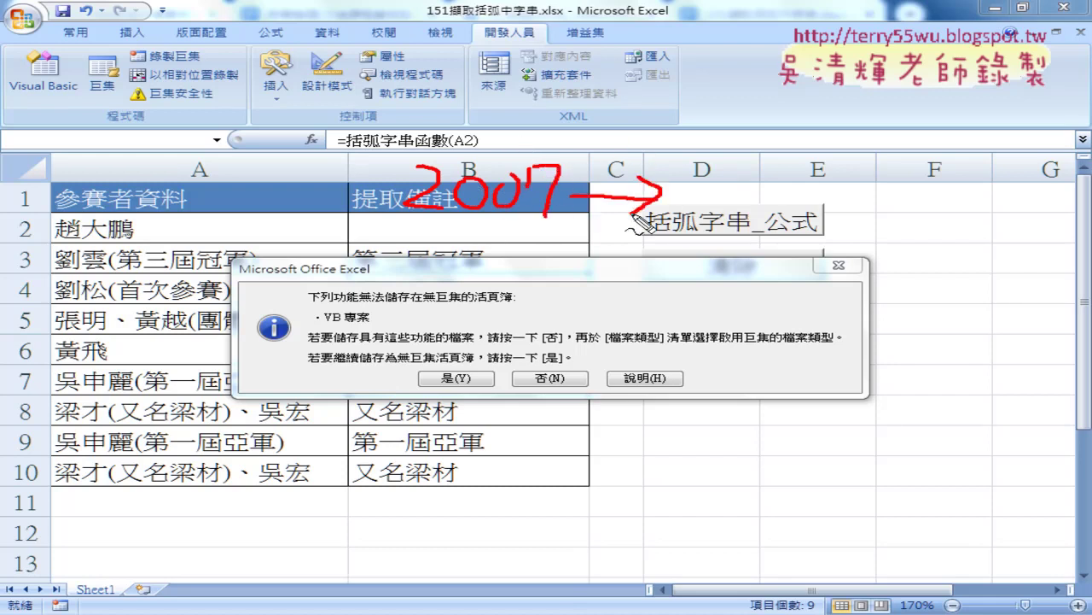
mouse_move(375, 189)
left_mouse_down()
mouse_move(346, 201)
mouse_move(266, 190)
mouse_move(302, 208)
left_mouse_up()
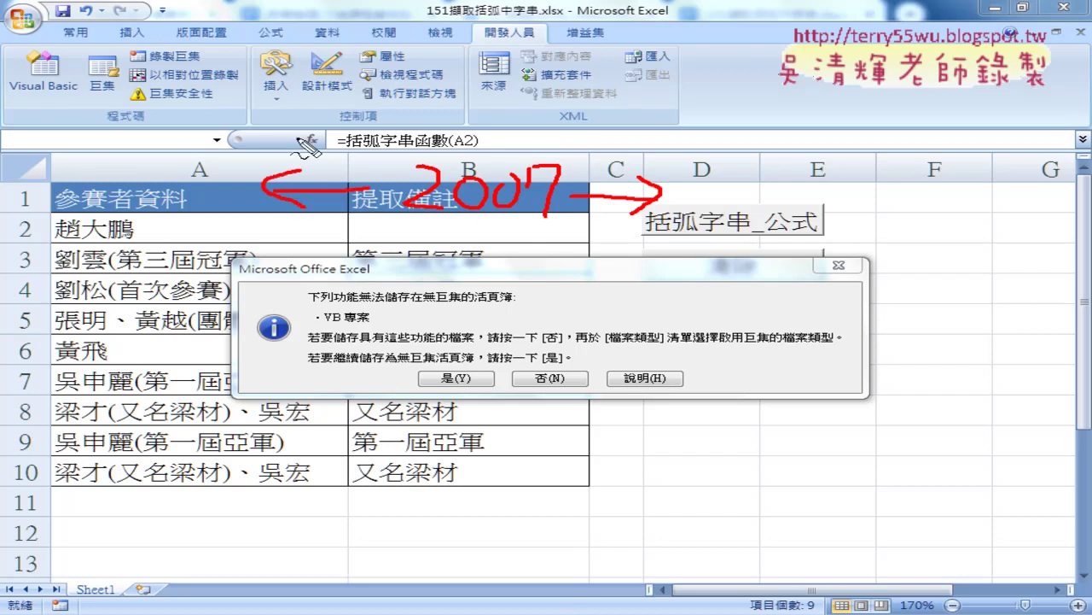
mouse_move(297, 102)
left_mouse_down()
mouse_move(255, 126)
mouse_move(292, 125)
left_mouse_up()
mouse_move(296, 82)
left_mouse_down()
mouse_move(294, 124)
mouse_move(304, 119)
left_mouse_up()
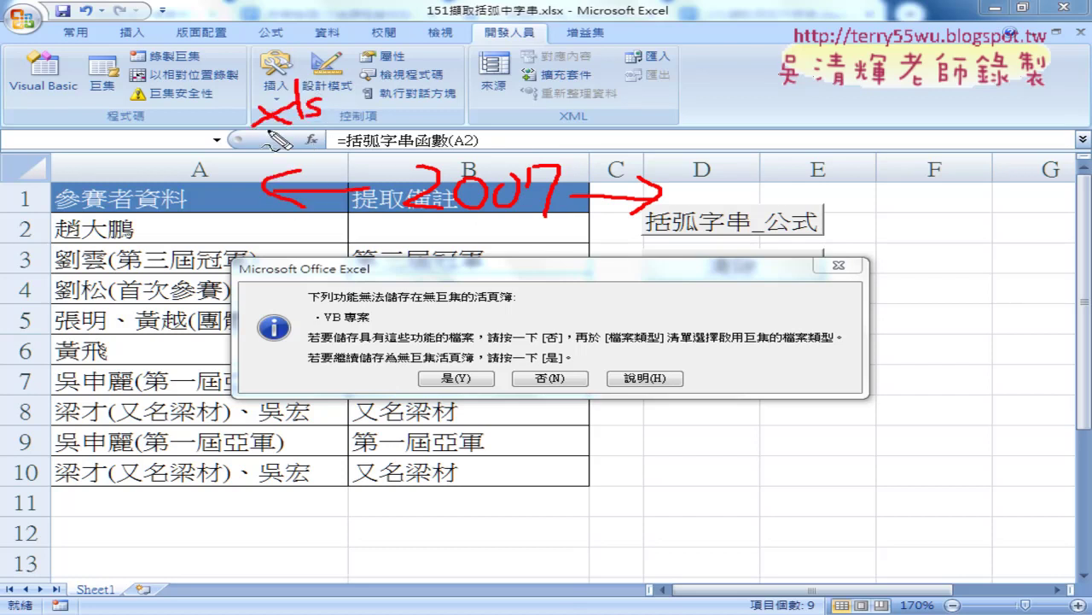
mouse_move(420, 128)
left_mouse_down()
mouse_move(346, 104)
mouse_move(357, 119)
left_mouse_up()
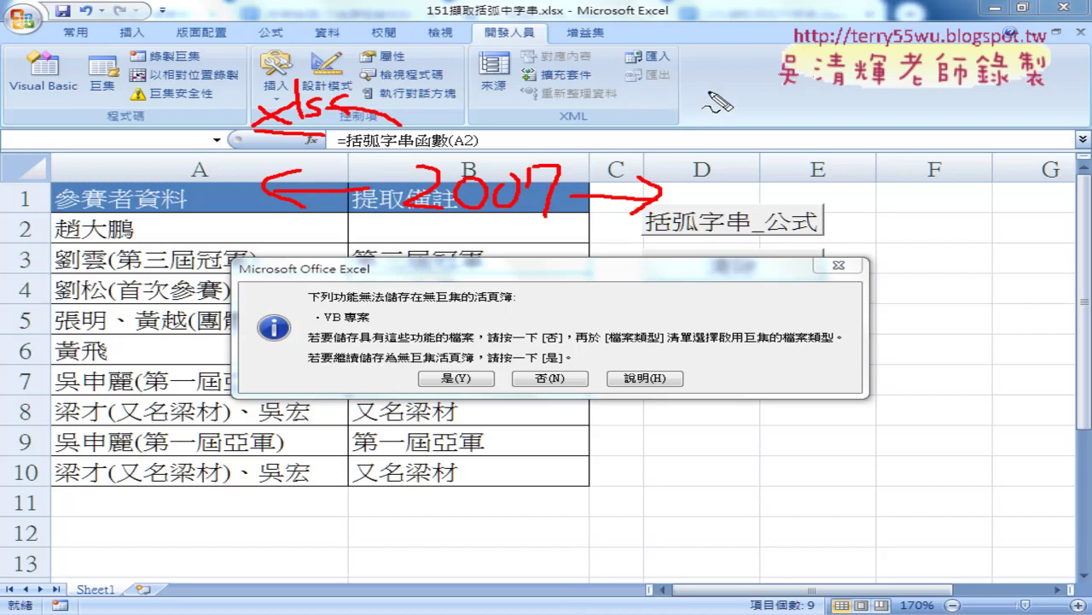
left_click_drag(707, 96, 739, 111)
left_click_drag(730, 96, 710, 111)
mouse_move(759, 62)
left_mouse_down()
mouse_move(755, 115)
mouse_move(793, 101)
mouse_move(822, 117)
left_mouse_up()
left_click_drag(821, 100, 799, 118)
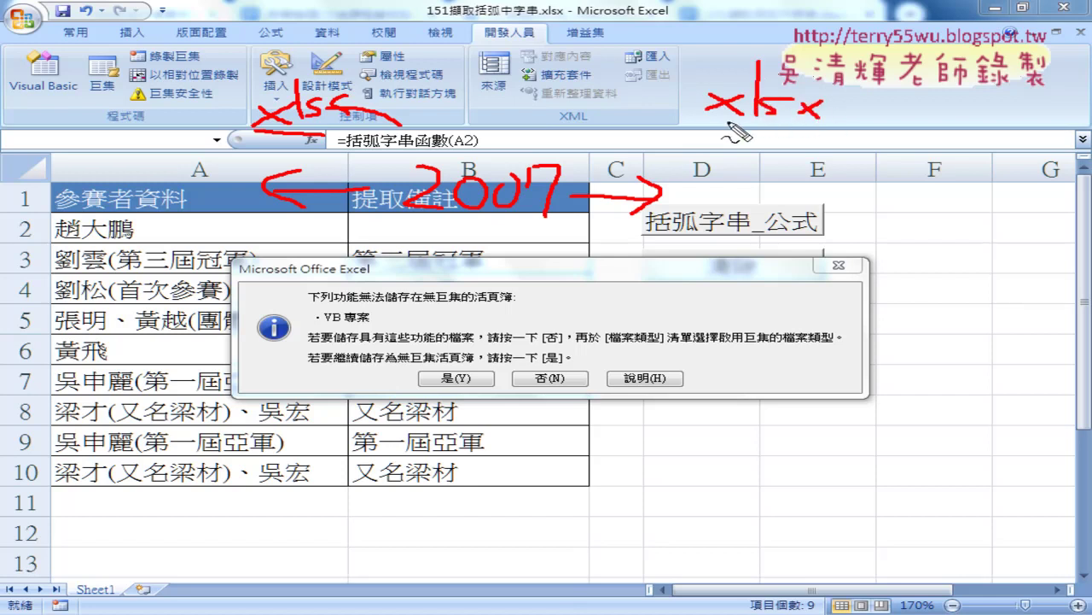
left_click_drag(726, 122, 815, 122)
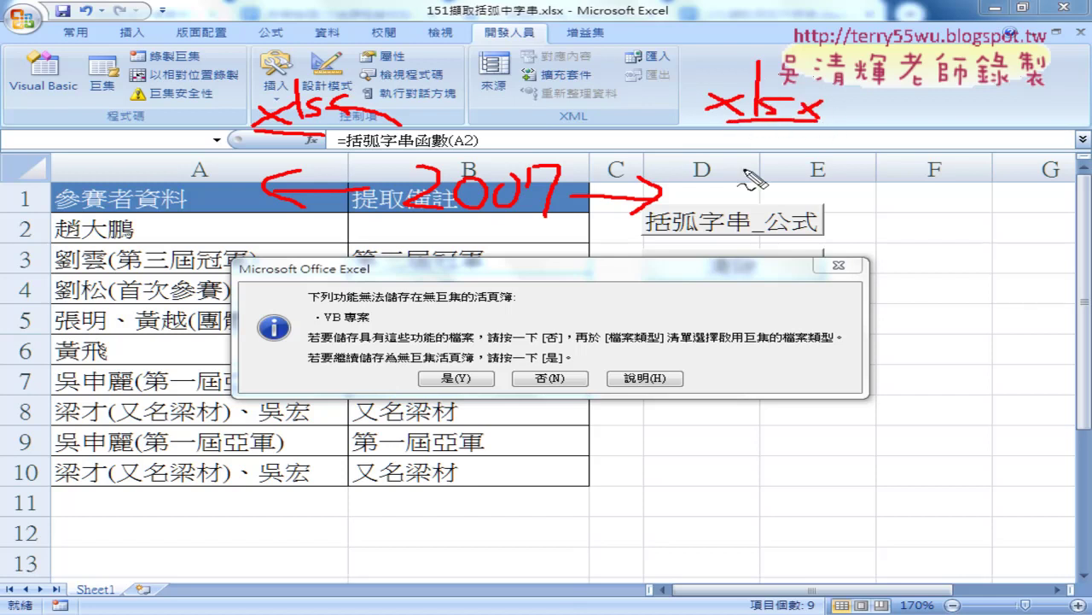
left_click_drag(721, 162, 751, 181)
left_click_drag(747, 162, 720, 183)
mouse_move(767, 139)
left_mouse_down()
mouse_move(766, 183)
mouse_move(836, 181)
left_mouse_up()
mouse_move(681, 166)
left_mouse_down()
mouse_move(827, 195)
mouse_move(835, 182)
left_mouse_up()
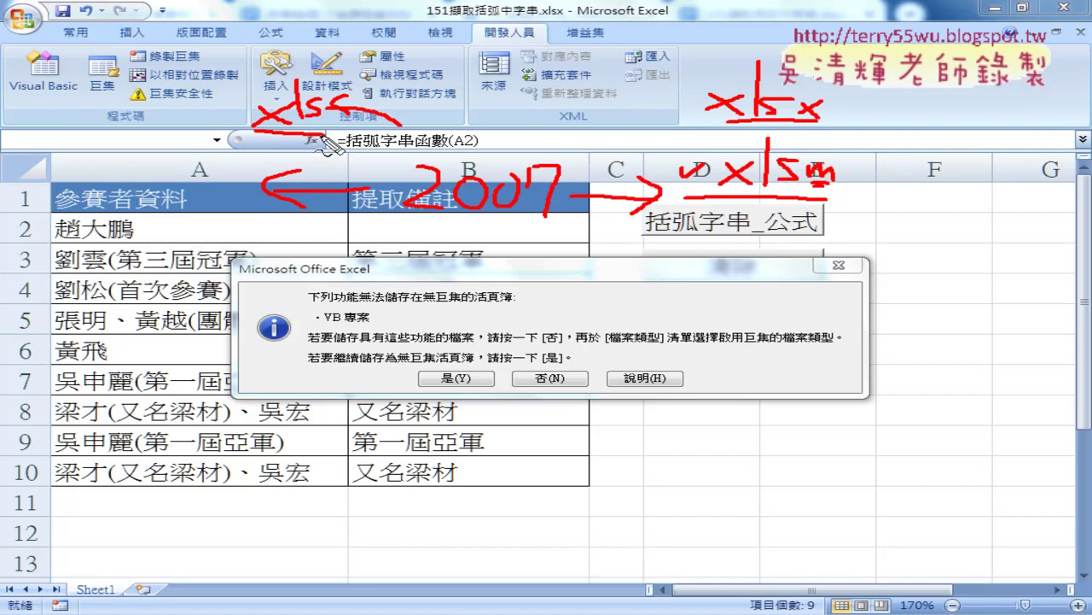
key("Escape")
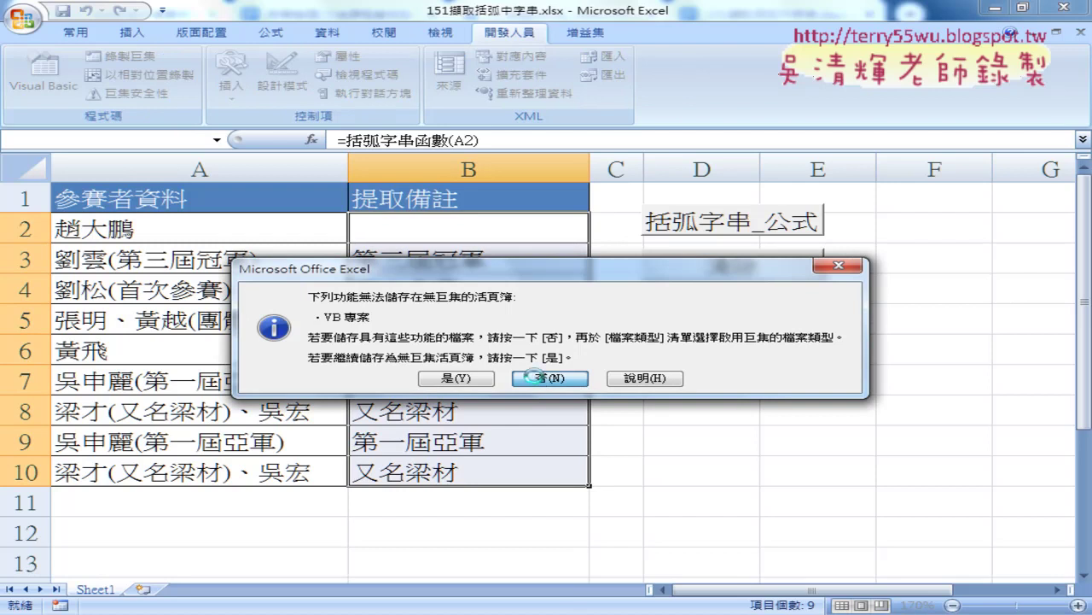
- Keep the macros and save as 151擷取括弧中字串.xlsm, type Excel 啟用巨集的活頁簿
left_click(537, 378)
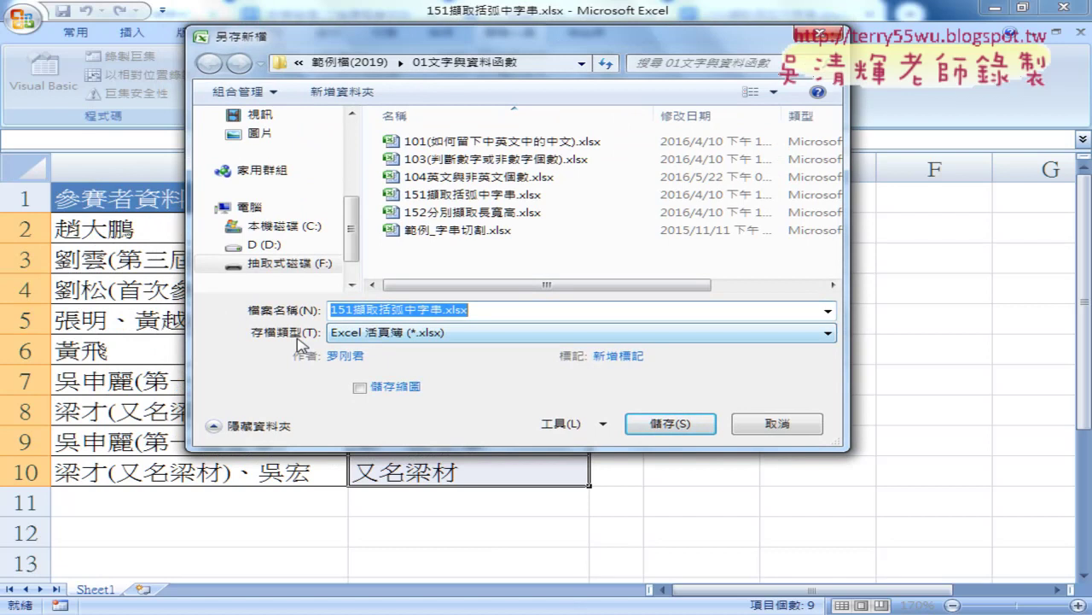
left_click(424, 338)
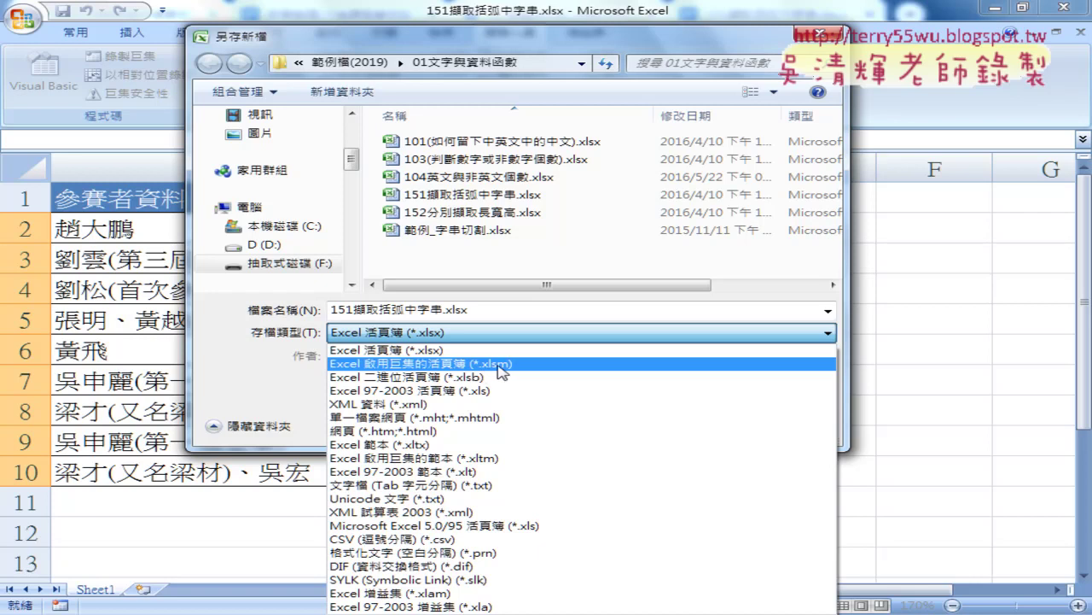
left_click(502, 365)
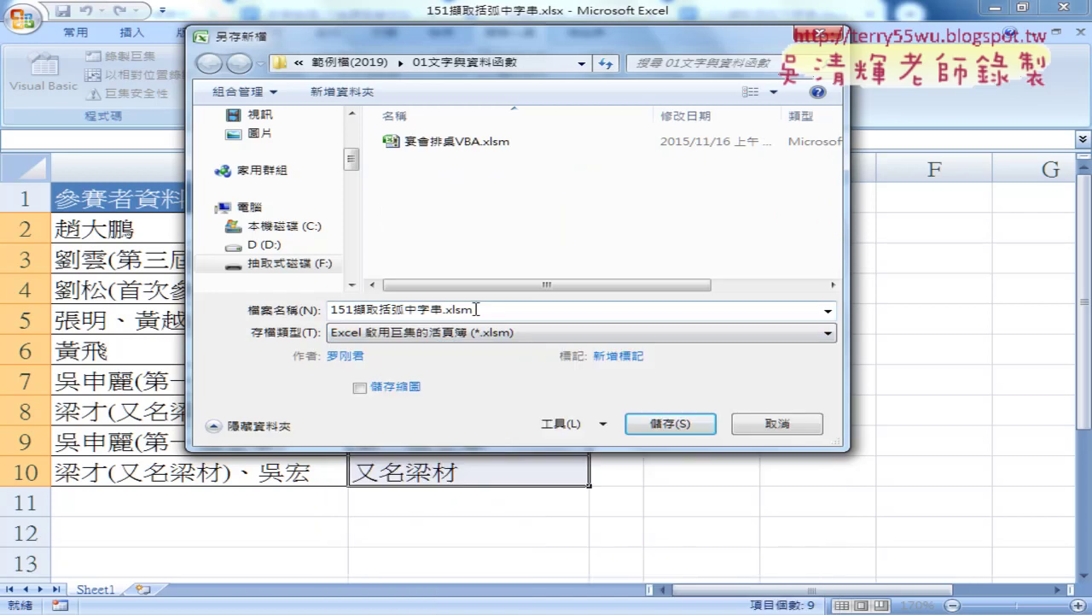
left_click(671, 423)
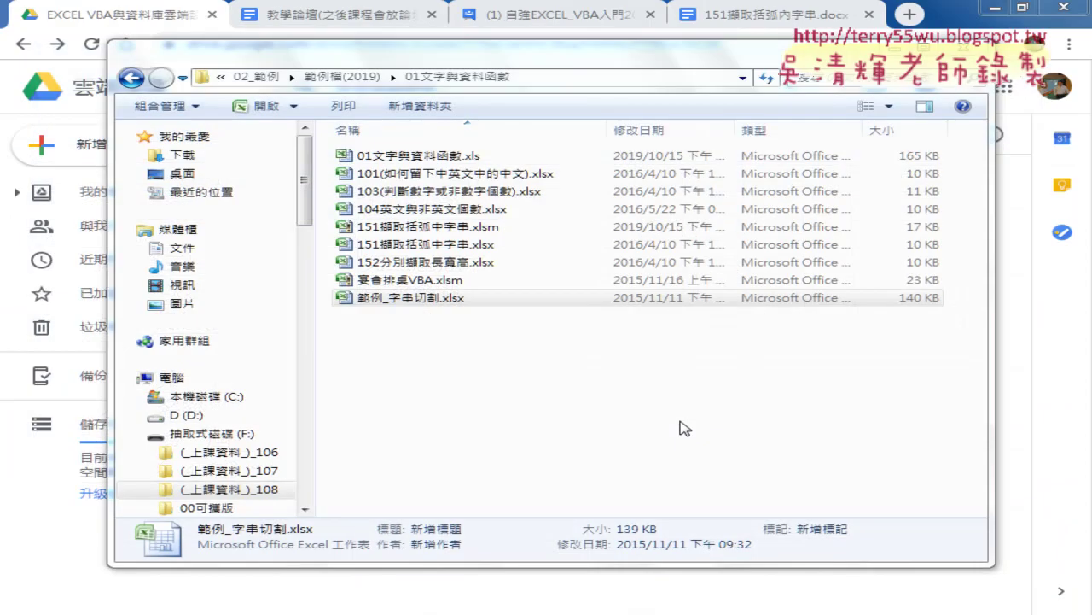
- Compare the original .xlsx workbook with the new .xlsm copy in the folder
left_click(489, 248)
left_click(483, 229)
left_click(484, 245)
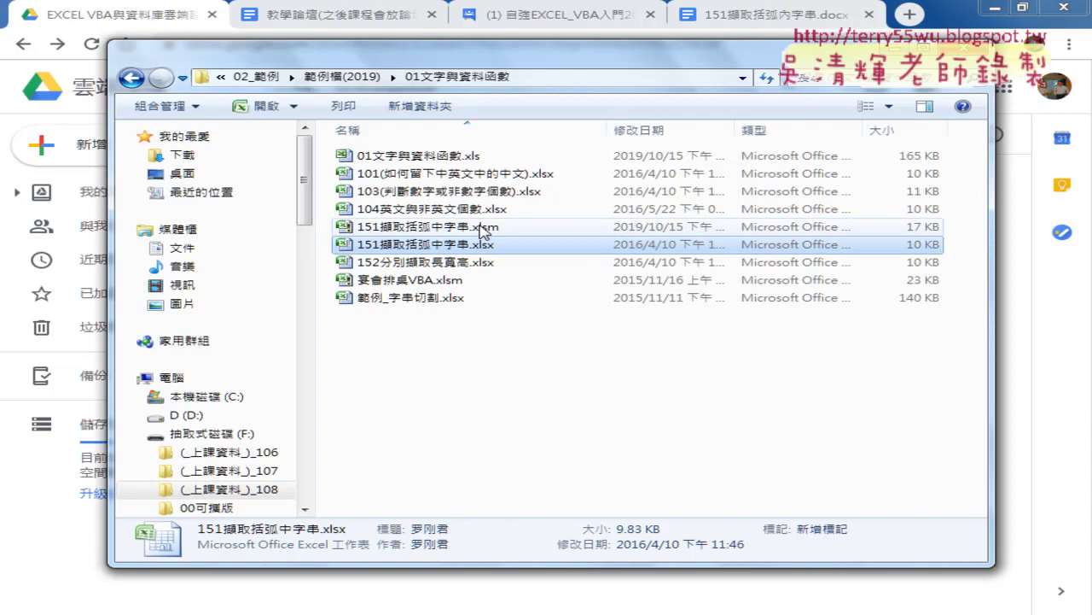
left_click(484, 228)
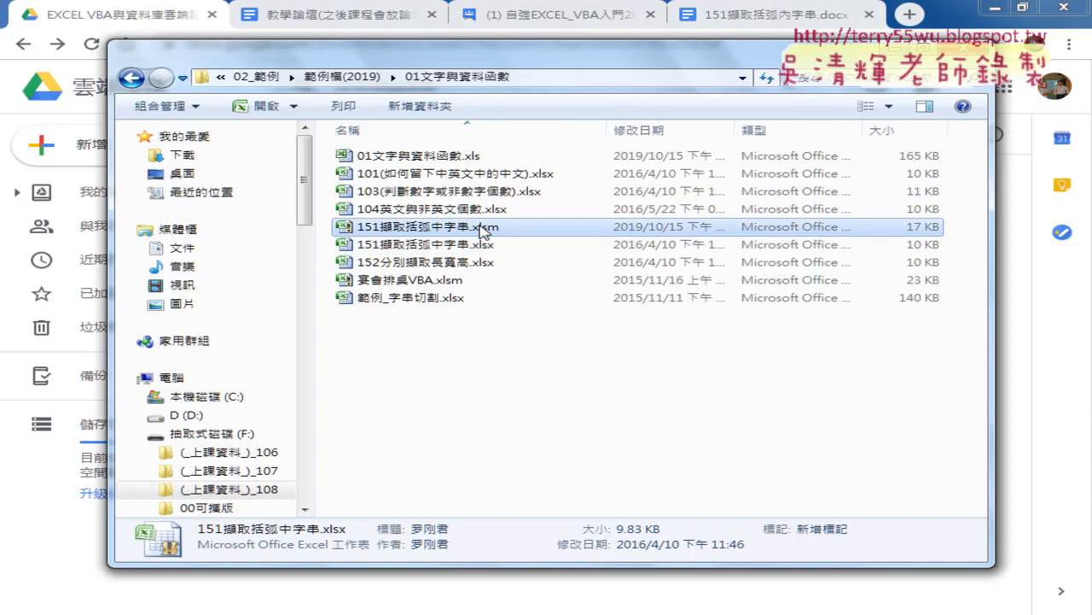
left_click(505, 248)
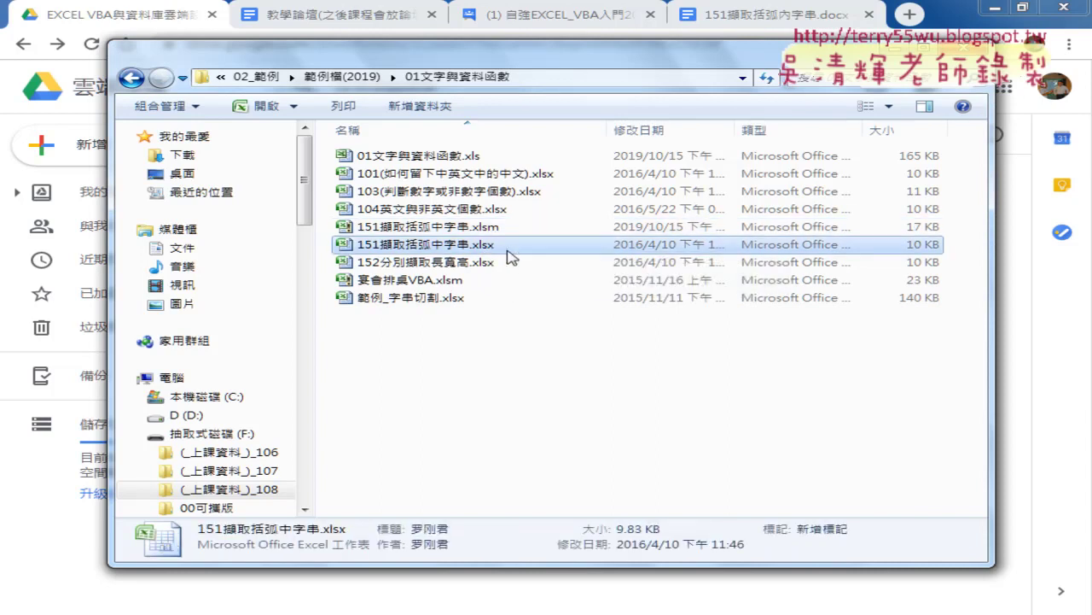
left_click(483, 229)
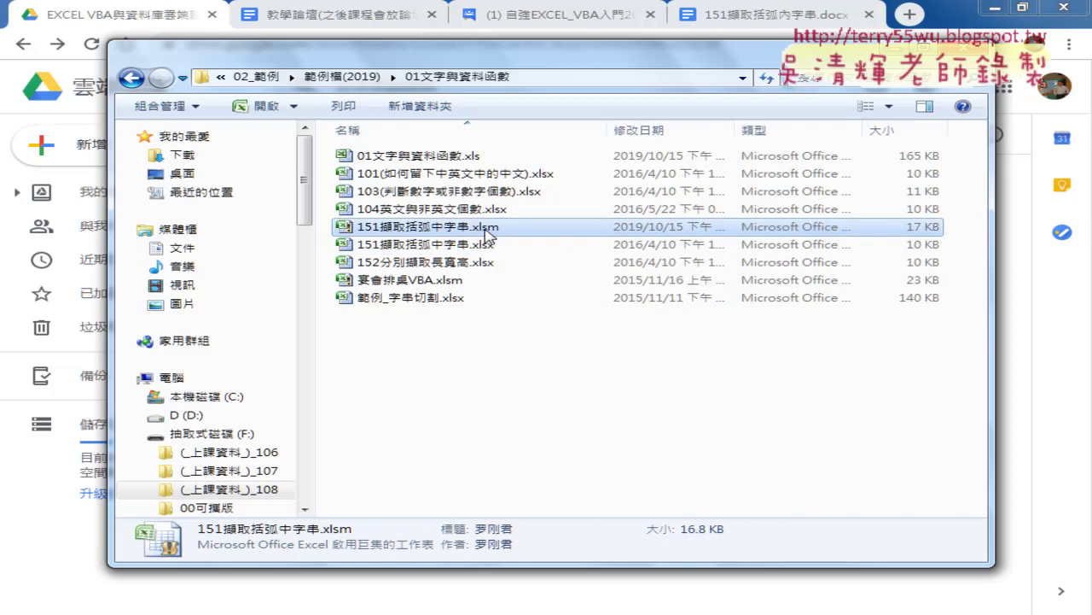
- Switch the folder view to 特大圖示 and open 152分別擷取長寬高.xlsx
left_click(889, 106)
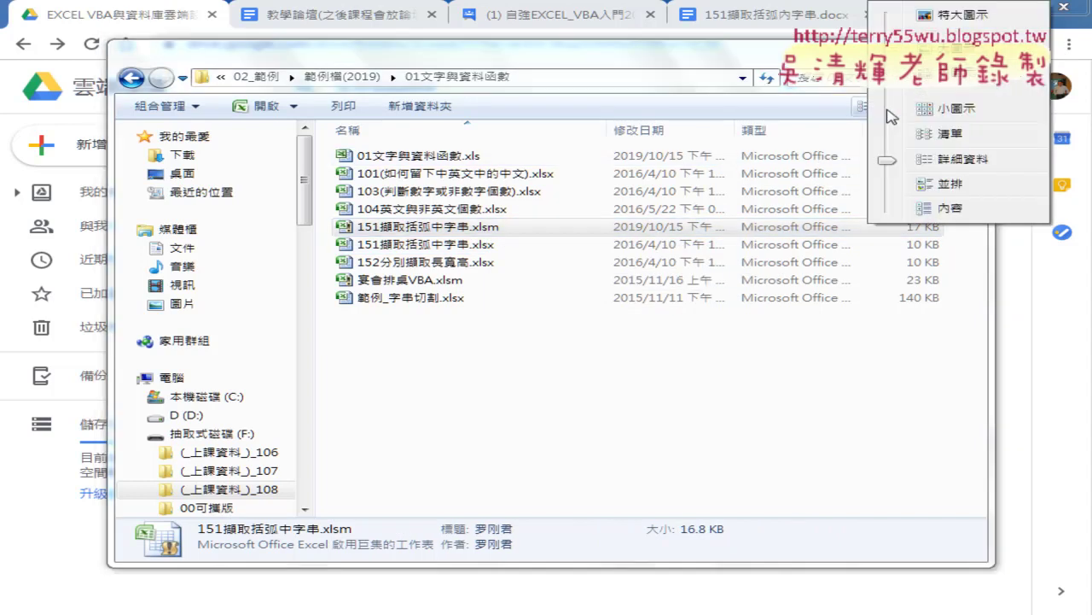
left_click(962, 49)
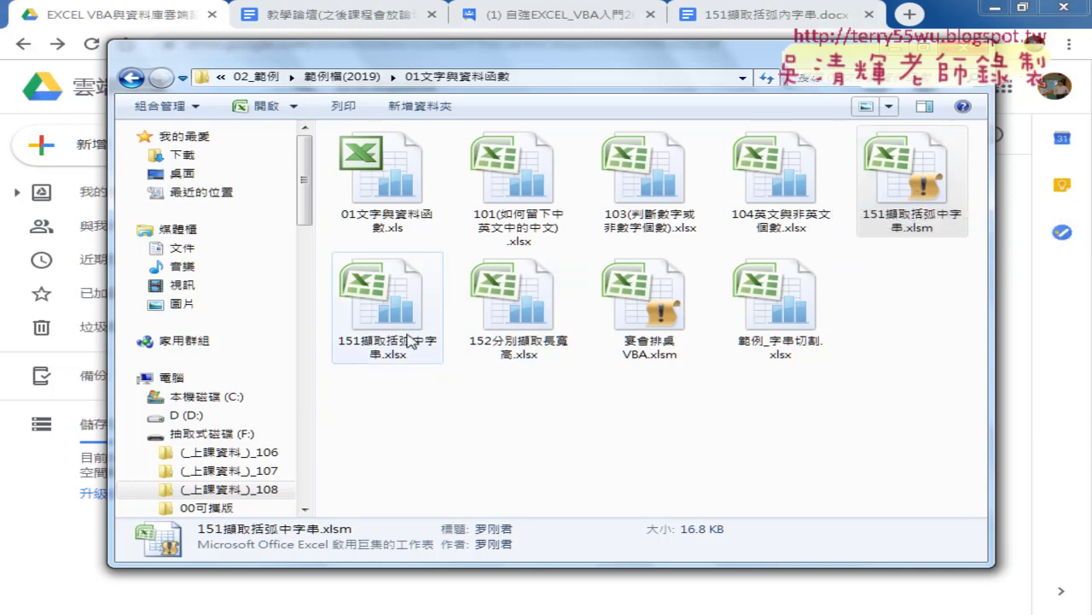
mouse_move(388, 308)
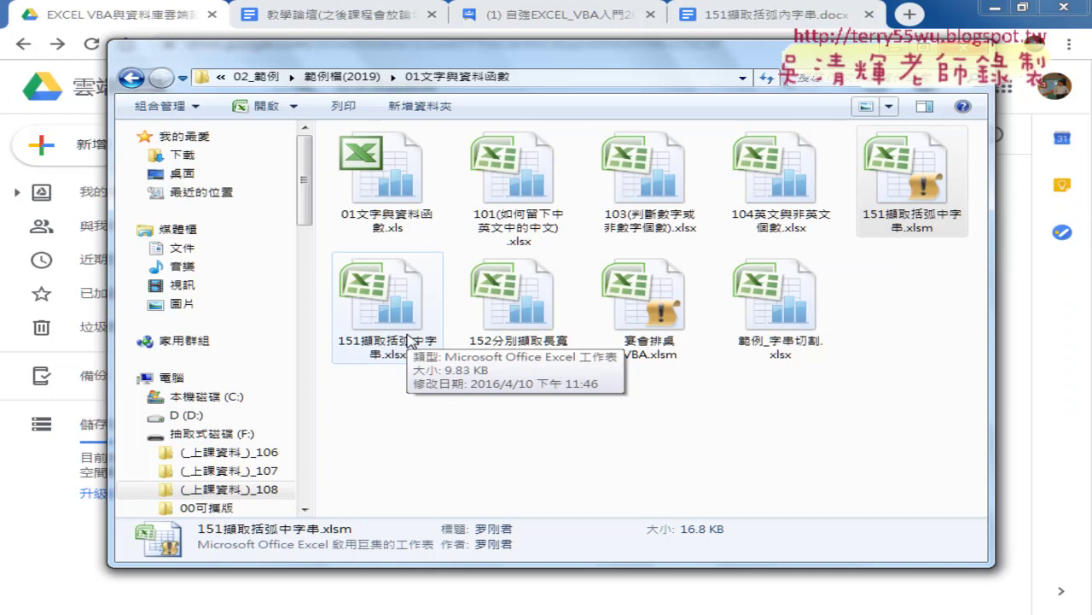
left_click(589, 455)
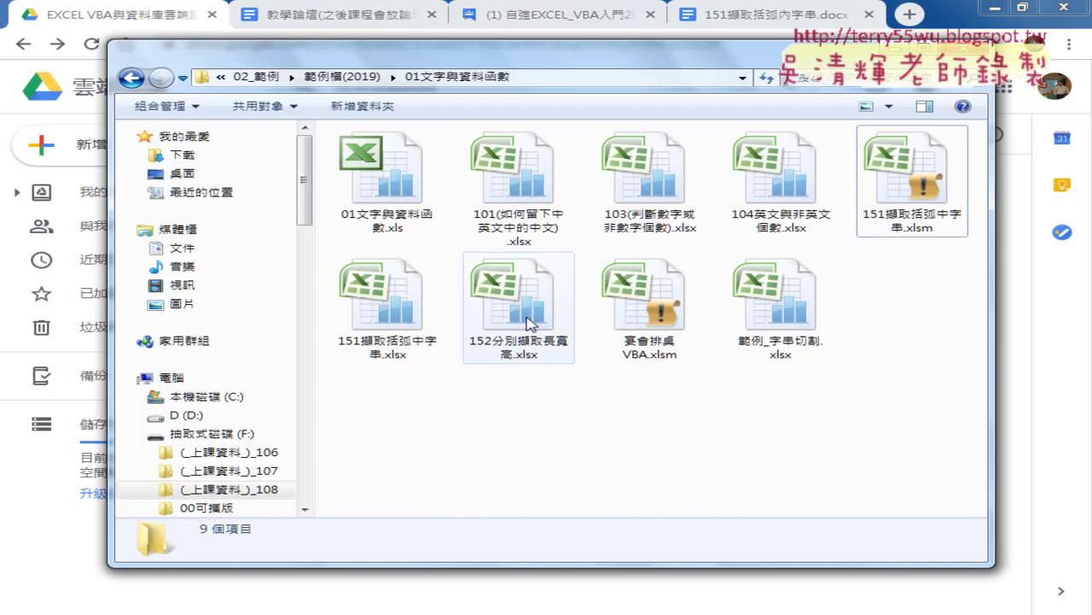
double_click(527, 317)
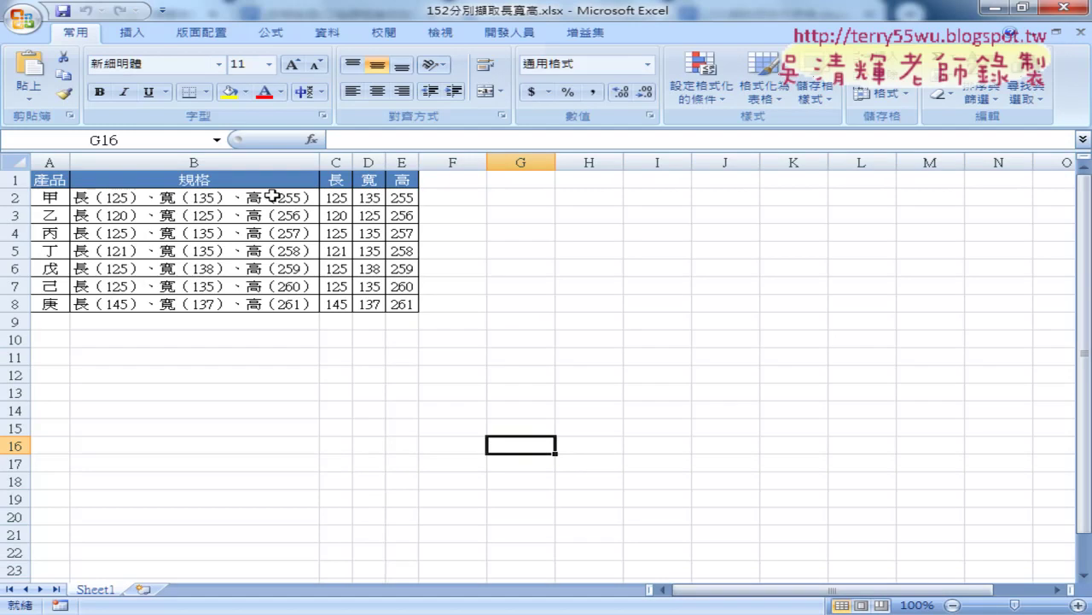
- Delete the 長, 寬, 高 values in C2:E8
mouse_move(350, 195)
left_mouse_down()
mouse_move(398, 244)
mouse_move(413, 302)
left_mouse_up()
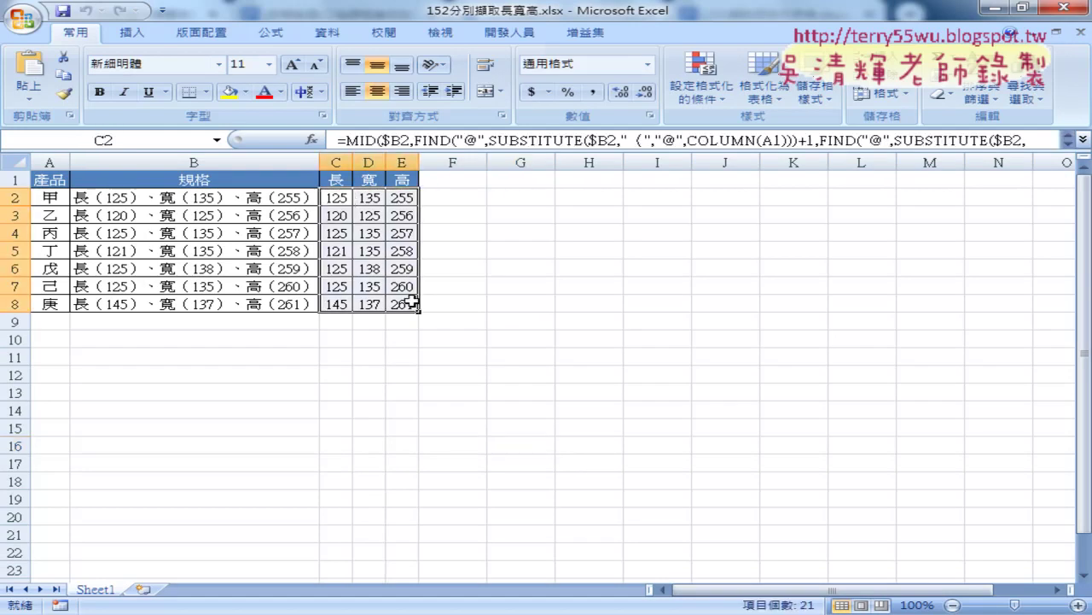
key("Delete")
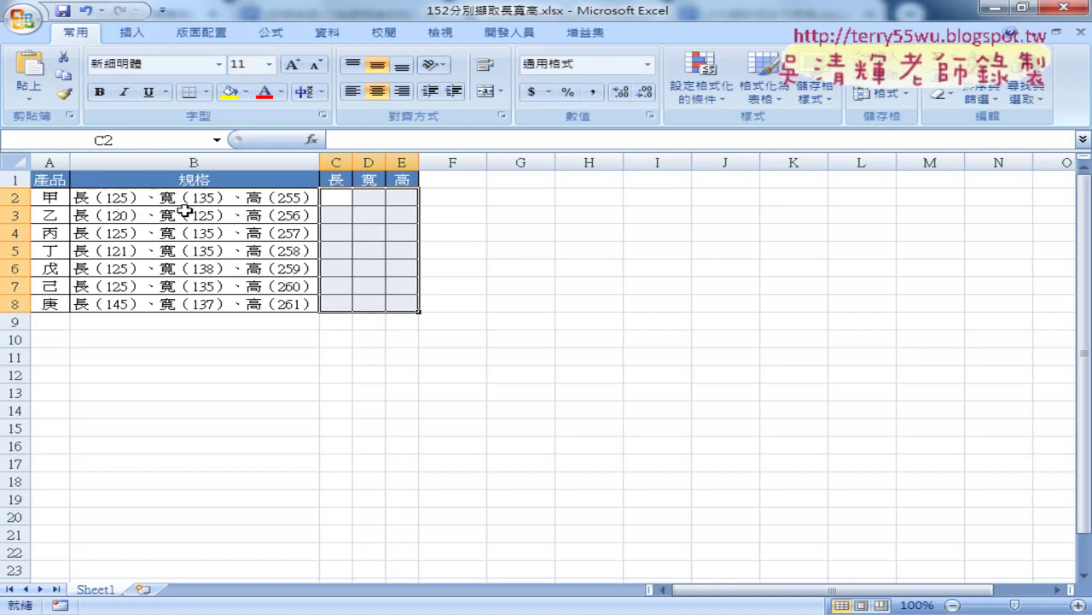
- Select the spec text B2:B8 and launch the 資料剖析 (Text to Columns) wizard
left_click(343, 201)
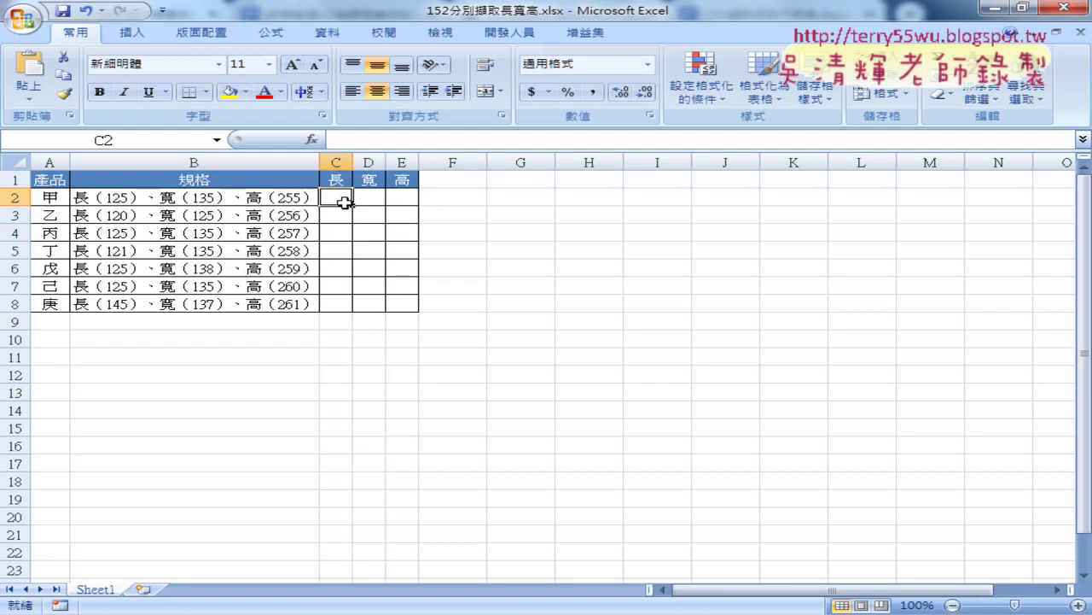
left_click(333, 39)
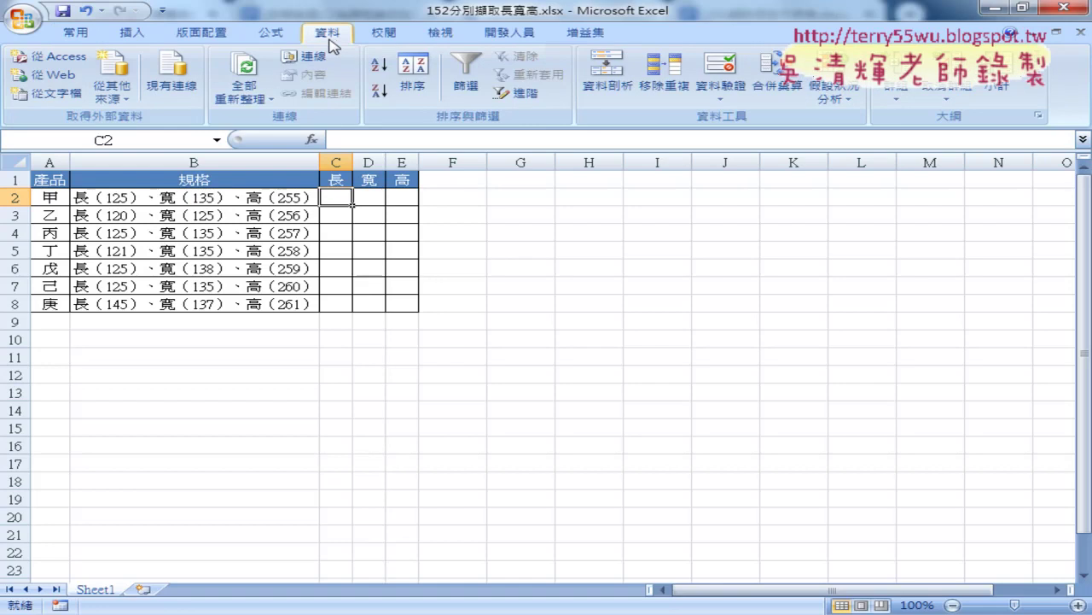
left_click(613, 92)
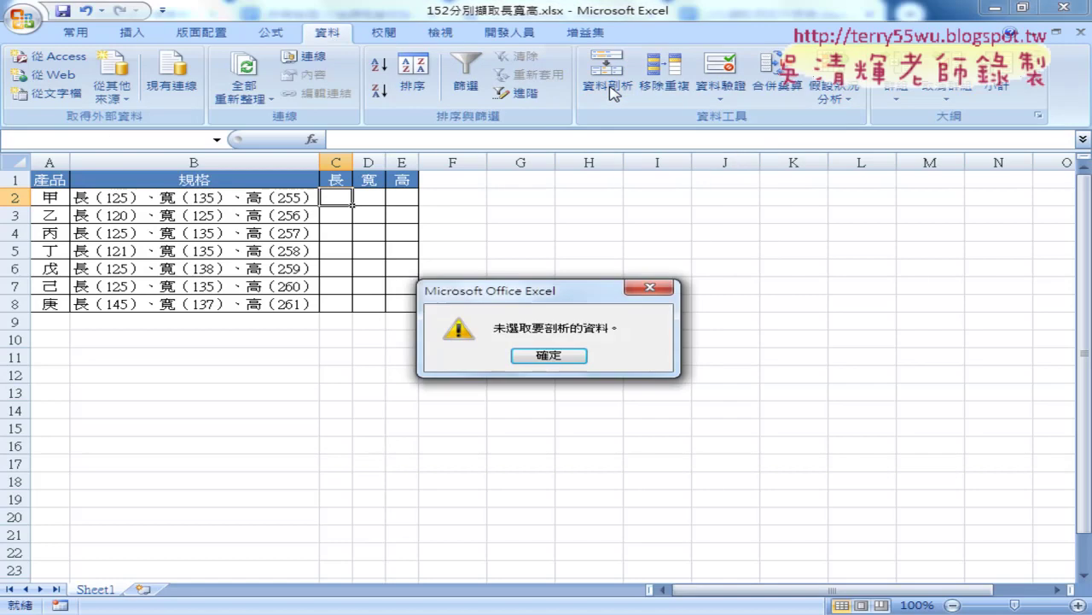
left_click(576, 356)
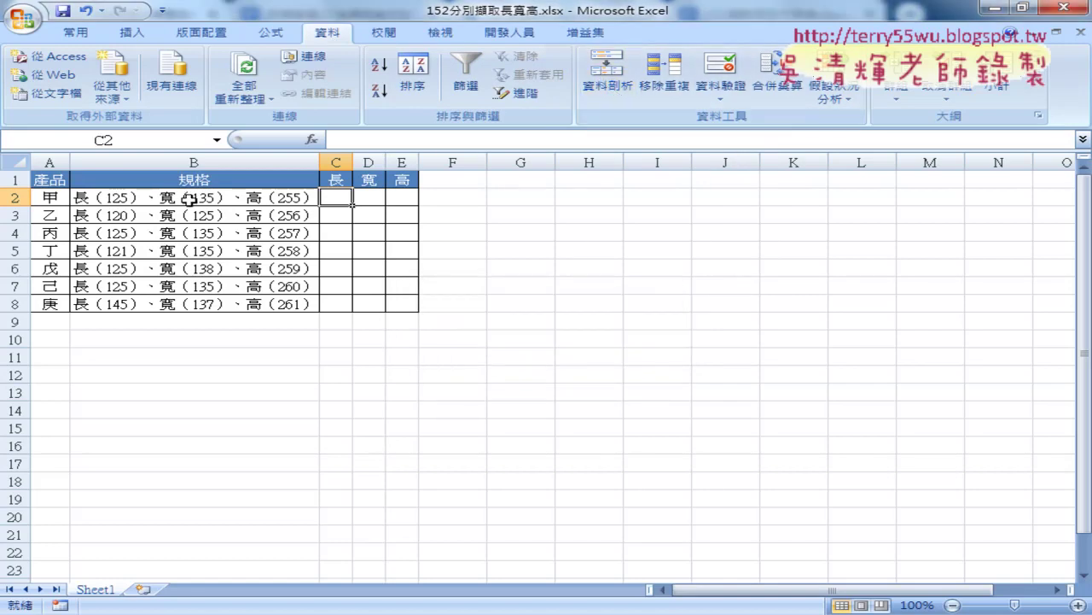
left_click_drag(189, 197, 206, 303)
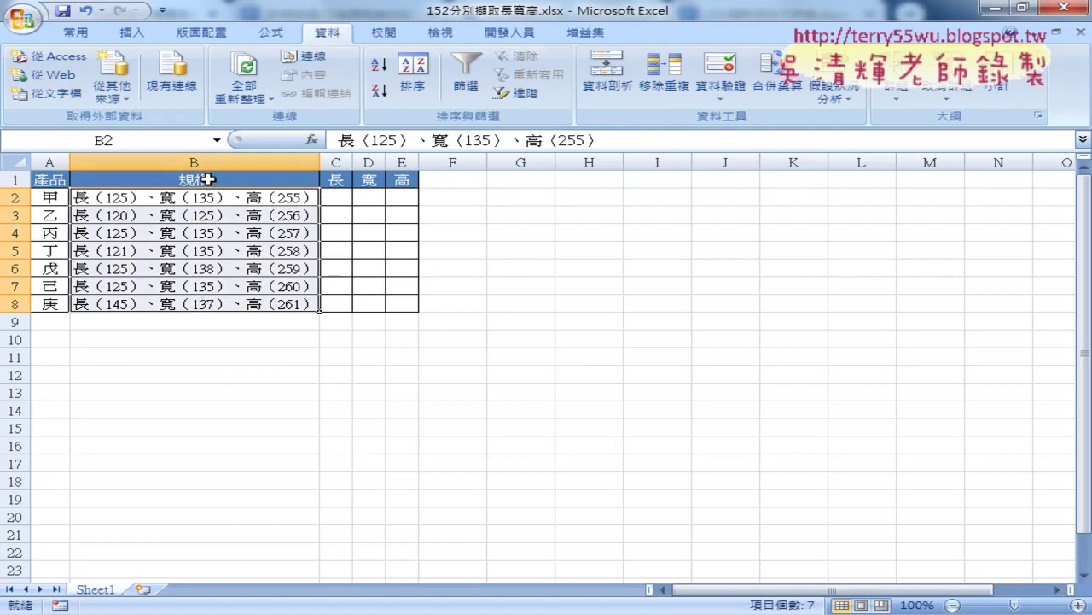
left_click_drag(208, 197, 219, 305)
left_click(617, 85)
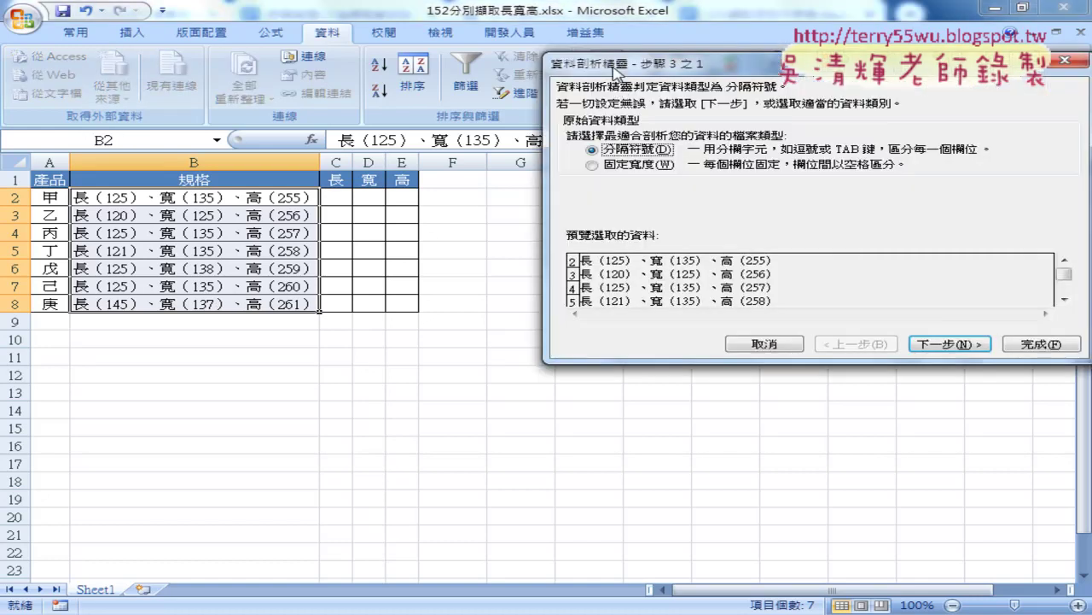
- Choose 固定寬度 (Fixed width) in wizard step 1 and continue to step 2
left_click_drag(618, 85, 527, 92)
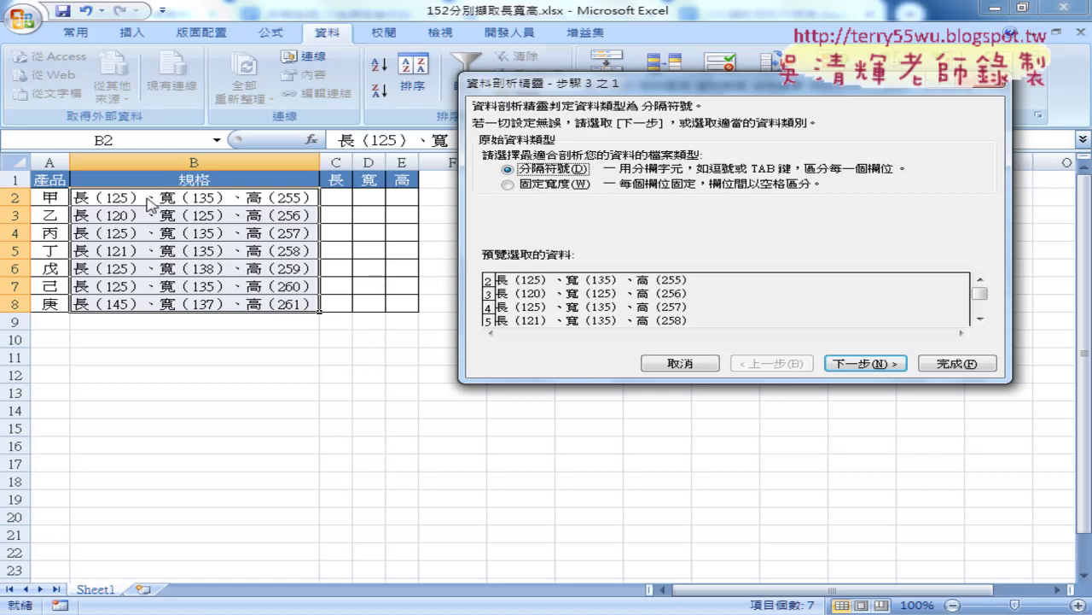
left_click(543, 184)
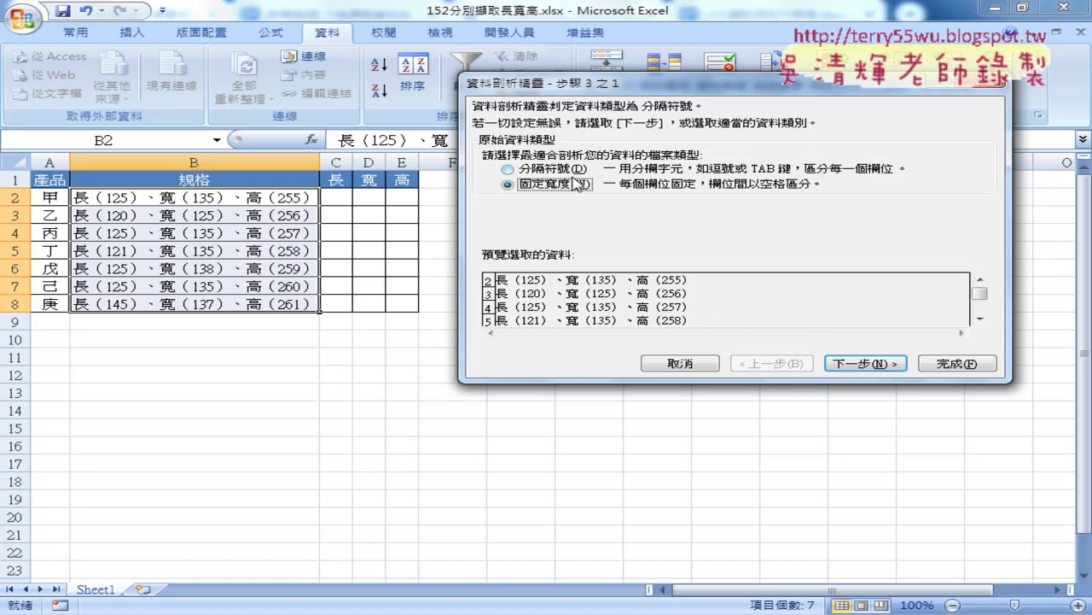
left_click(881, 363)
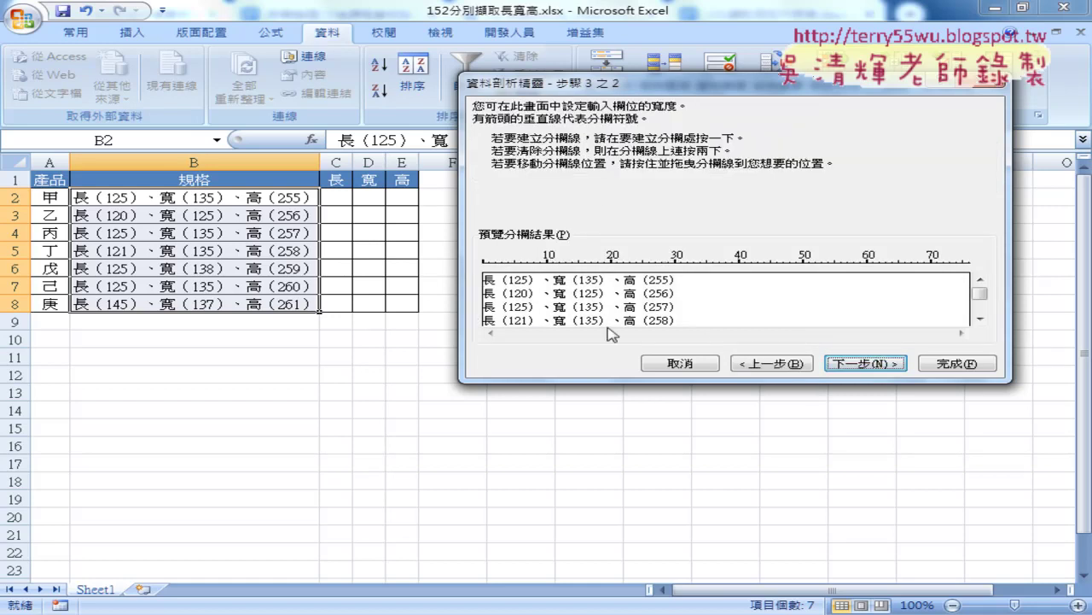
- Place break lines around the 長, 寬 and 高 numbers, then advance to step 3
left_click(507, 266)
left_click(527, 266)
left_click(578, 265)
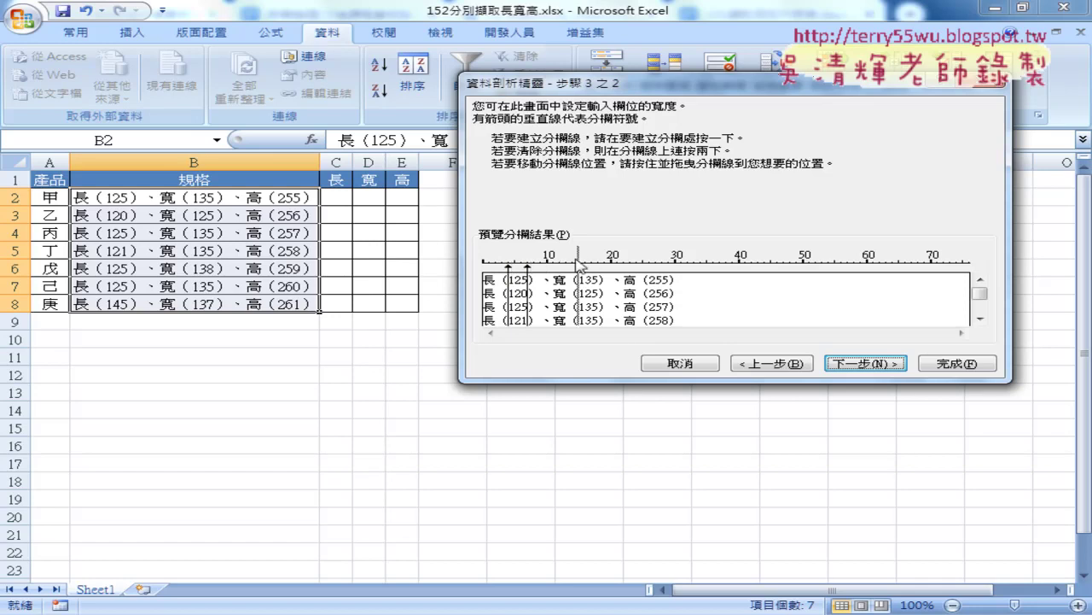
left_click(599, 265)
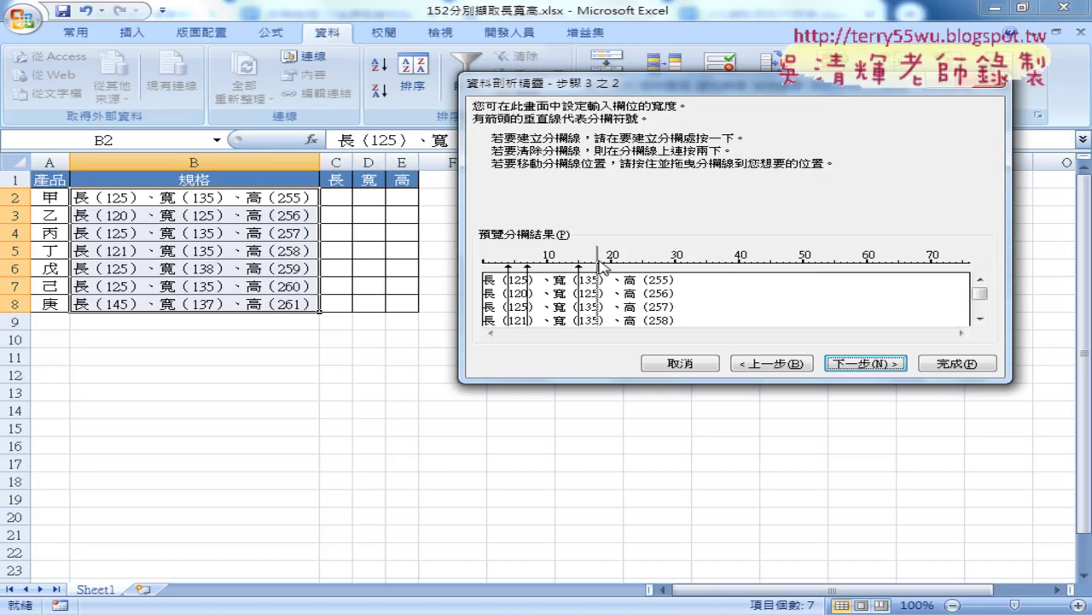
left_click(642, 265)
left_click_drag(642, 271, 649, 271)
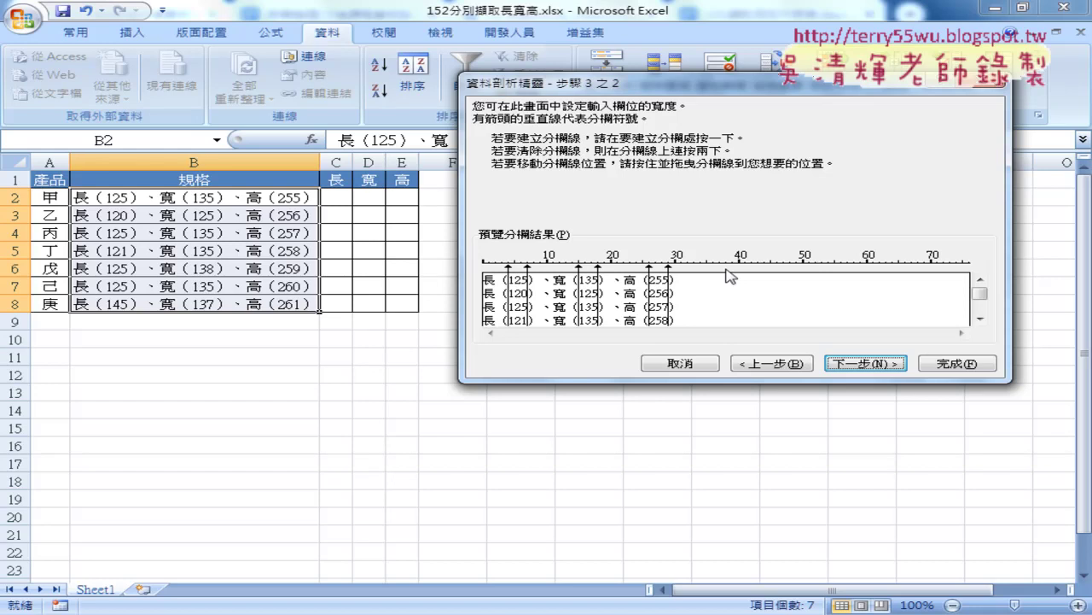
left_click(862, 365)
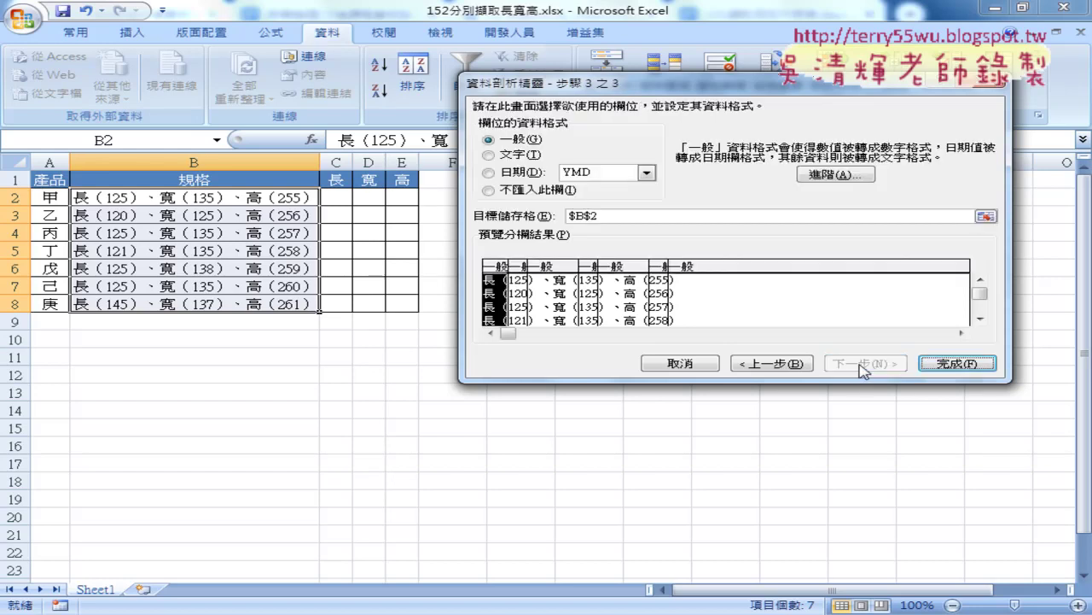
- Set the label and separator text columns to 不匯入此欄, keeping only the numbers
left_click(490, 191)
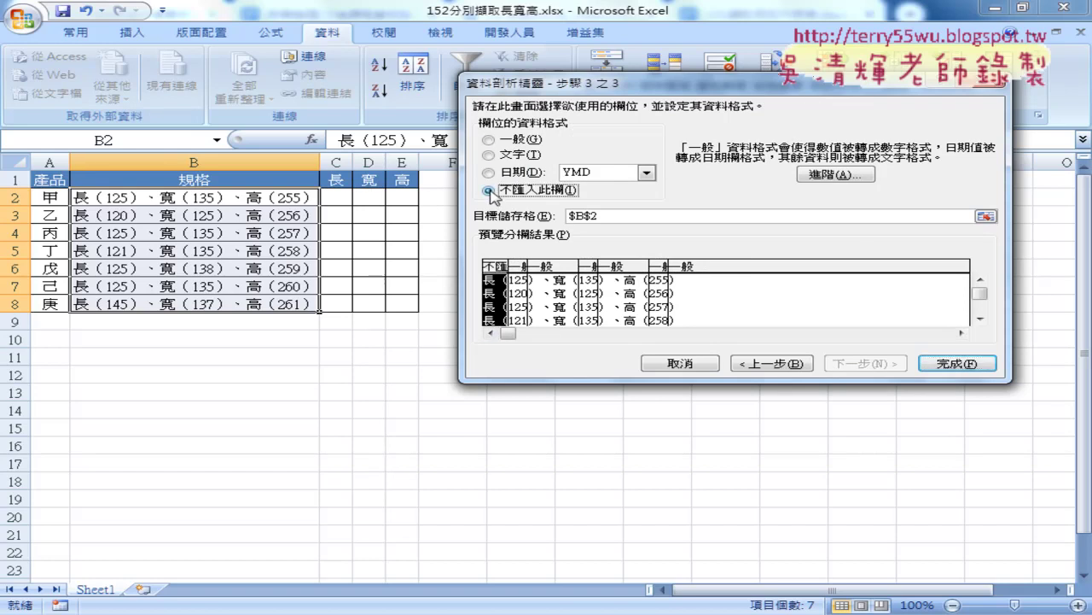
left_click(522, 290)
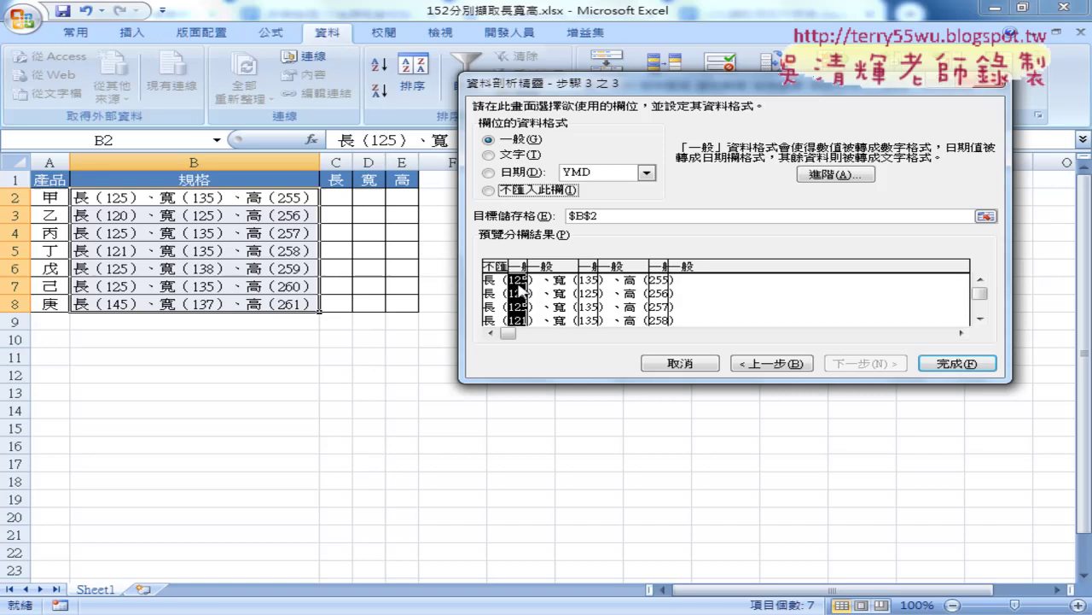
left_click(553, 300)
left_click(500, 191)
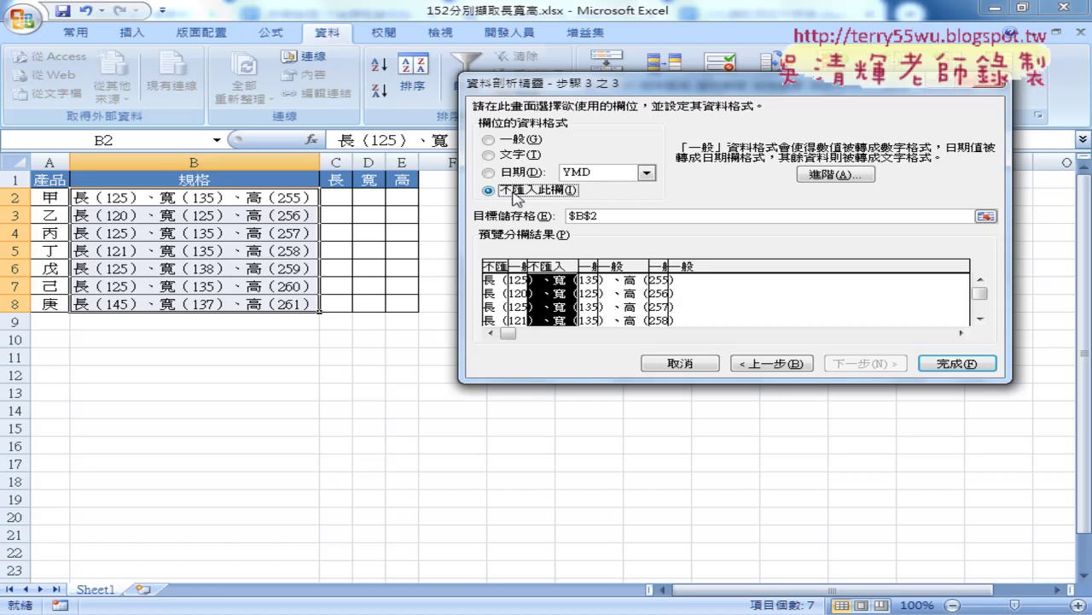
left_click(621, 301)
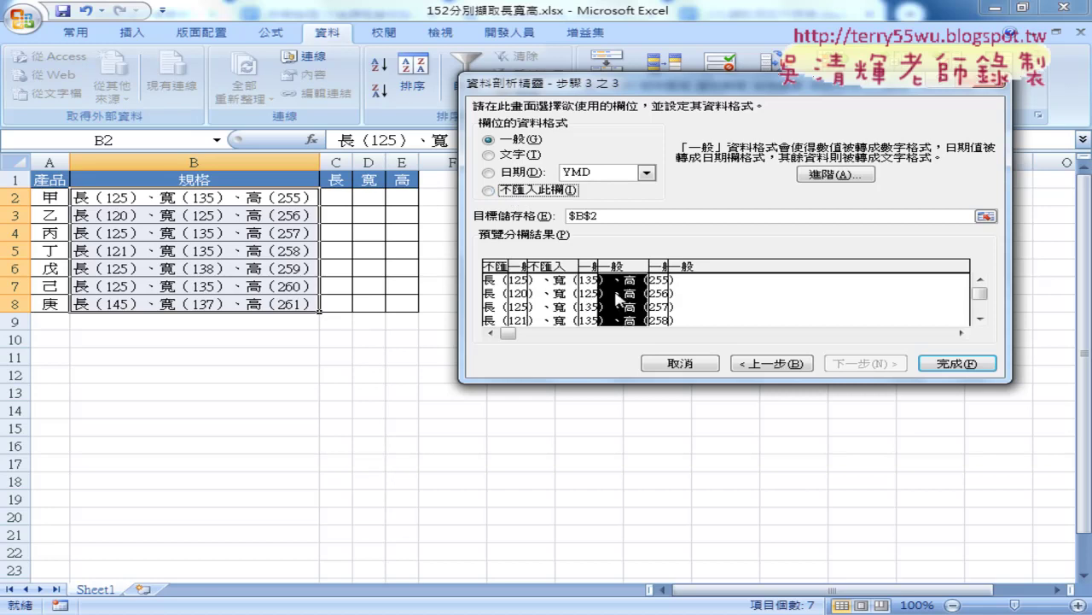
left_click(489, 190)
left_click(713, 314)
left_click(526, 193)
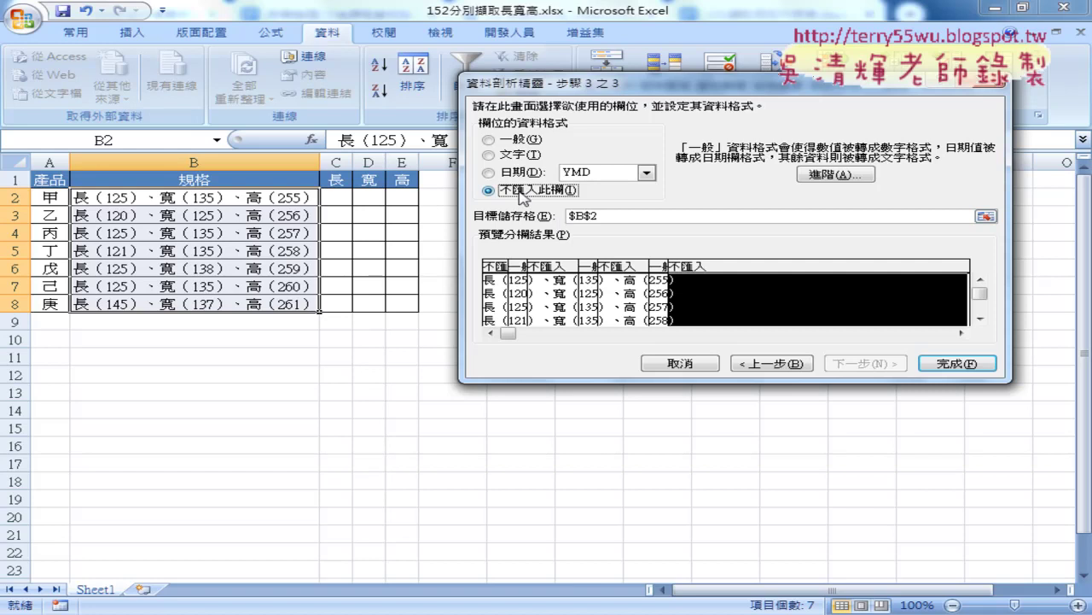
- Set the destination to C2 and finish the split
left_click_drag(605, 219, 567, 217)
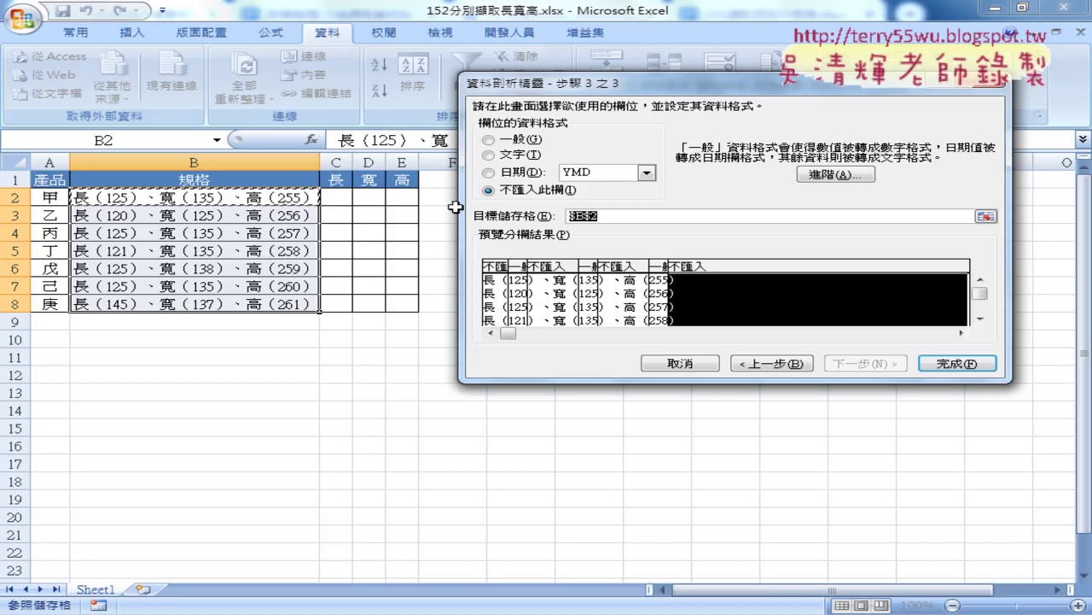
left_click(338, 197)
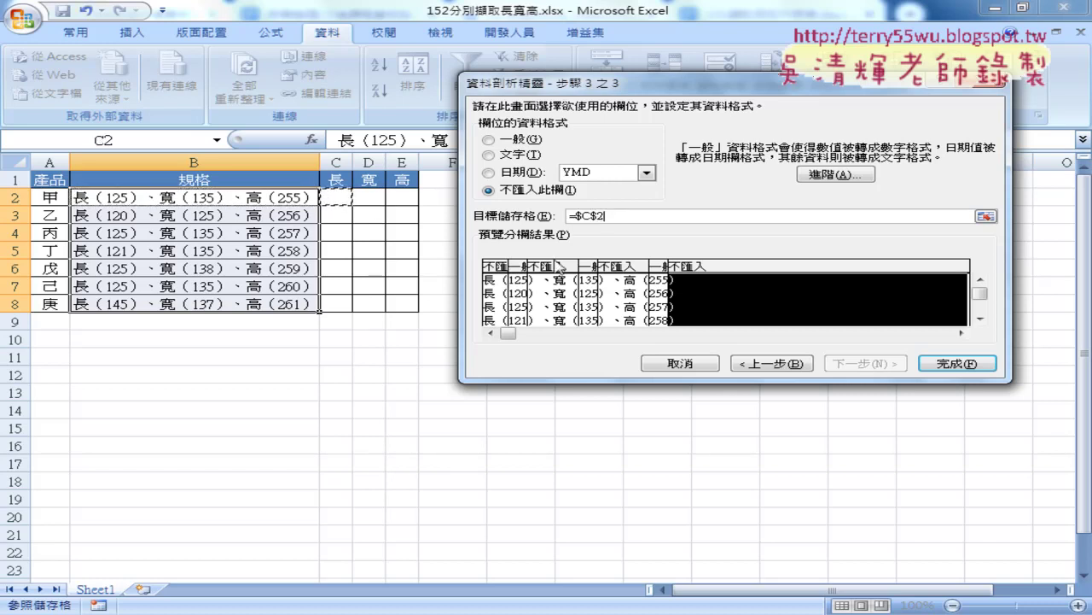
left_click(952, 365)
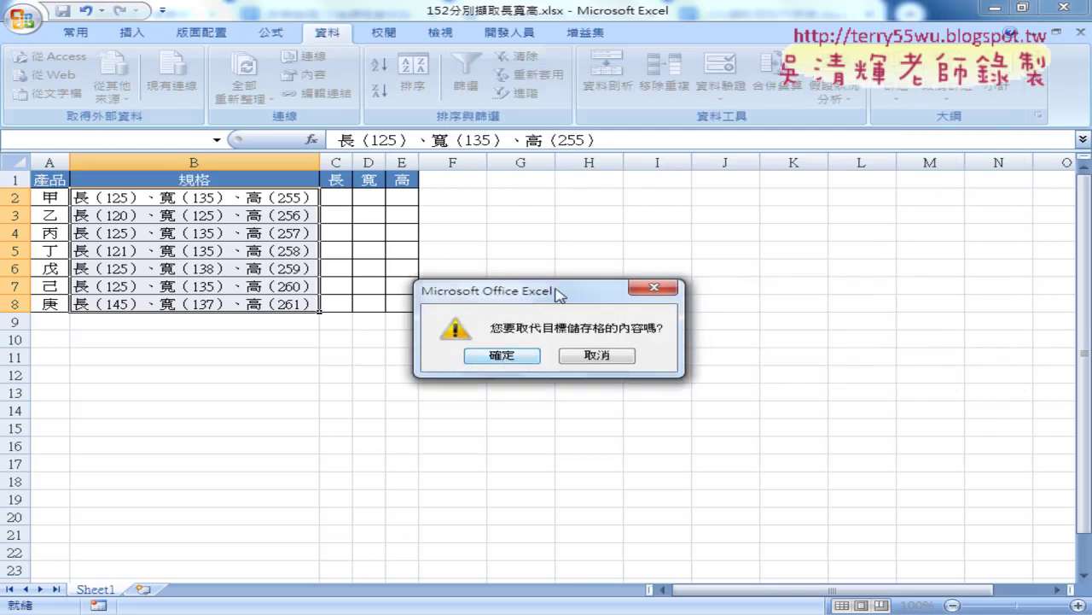
- Accept replacing destination contents, filling C–E with values like 125, 135, 255
left_click_drag(556, 291, 688, 231)
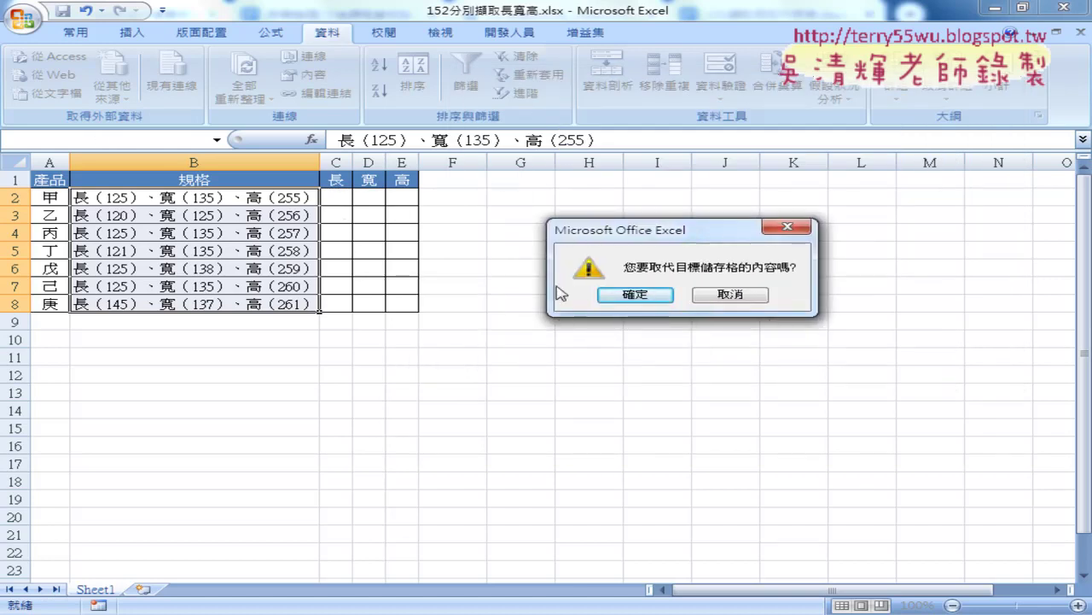
left_click(643, 298)
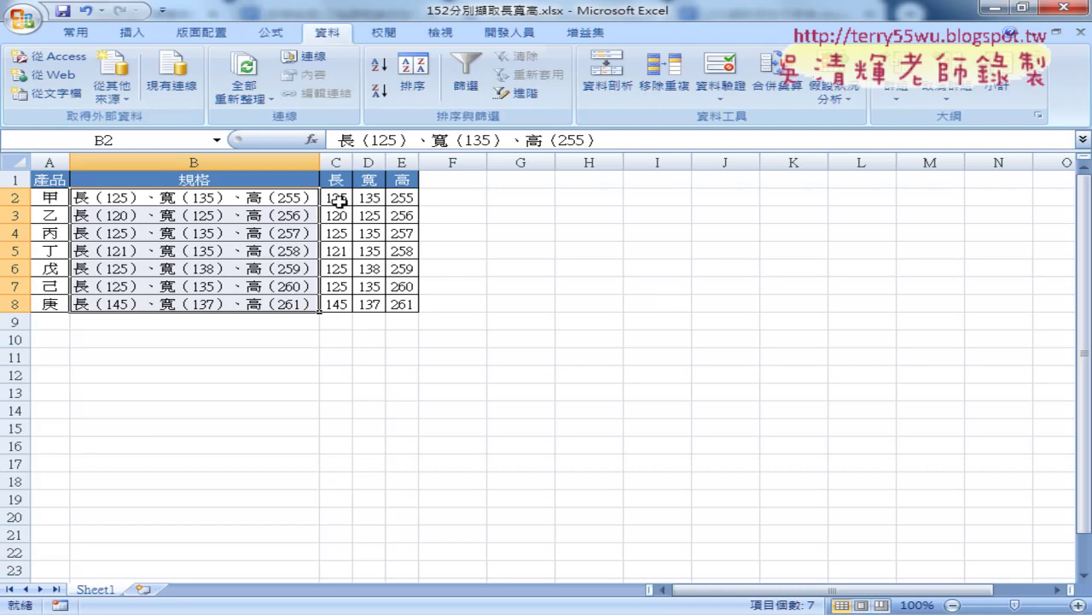
- Narrow column F and bring up the Developer ribbon commands
left_click(509, 207)
left_click(472, 196)
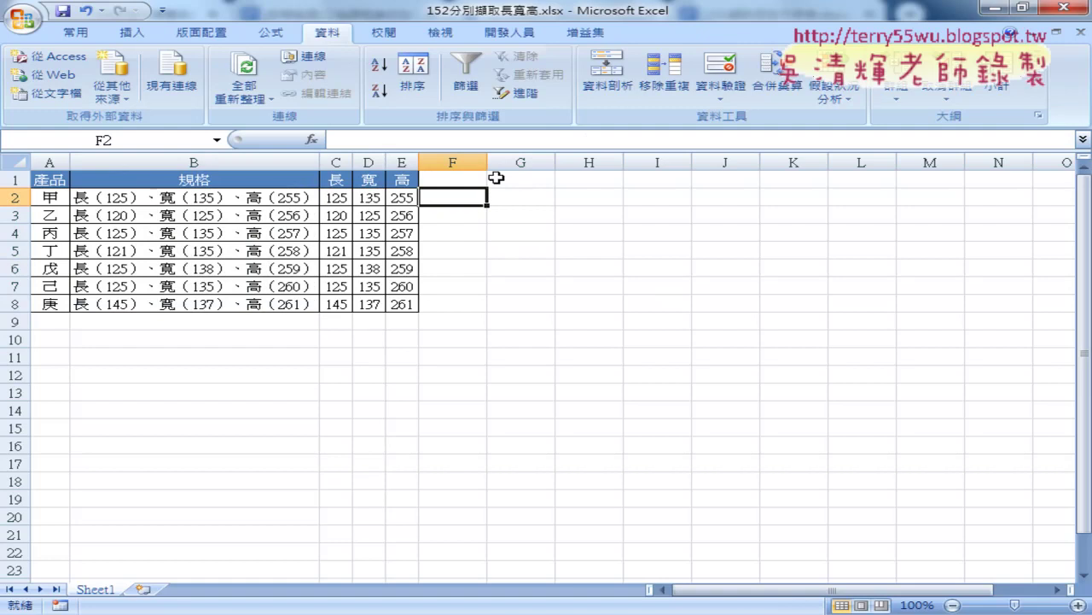
left_click_drag(487, 162, 476, 163)
left_click(500, 196)
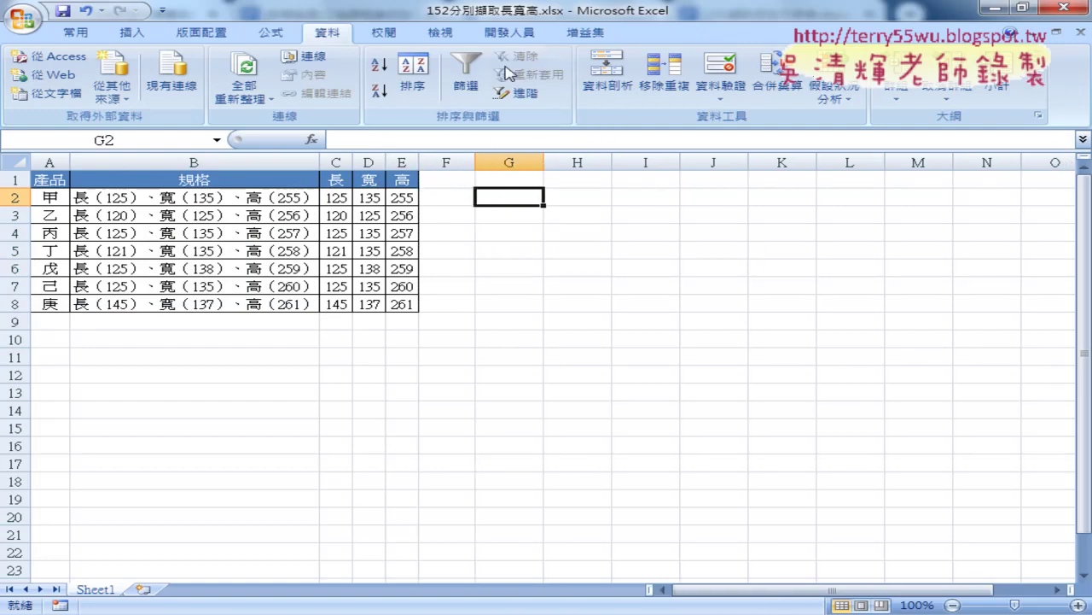
left_click(482, 40)
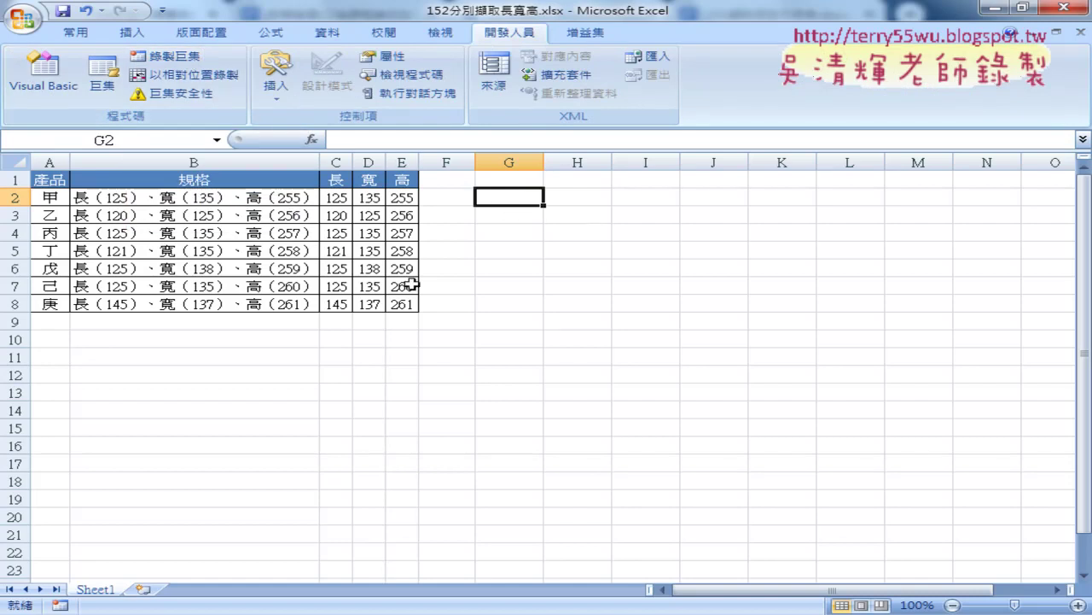
- Select C2:E8 and delete the split numbers
left_click(336, 198)
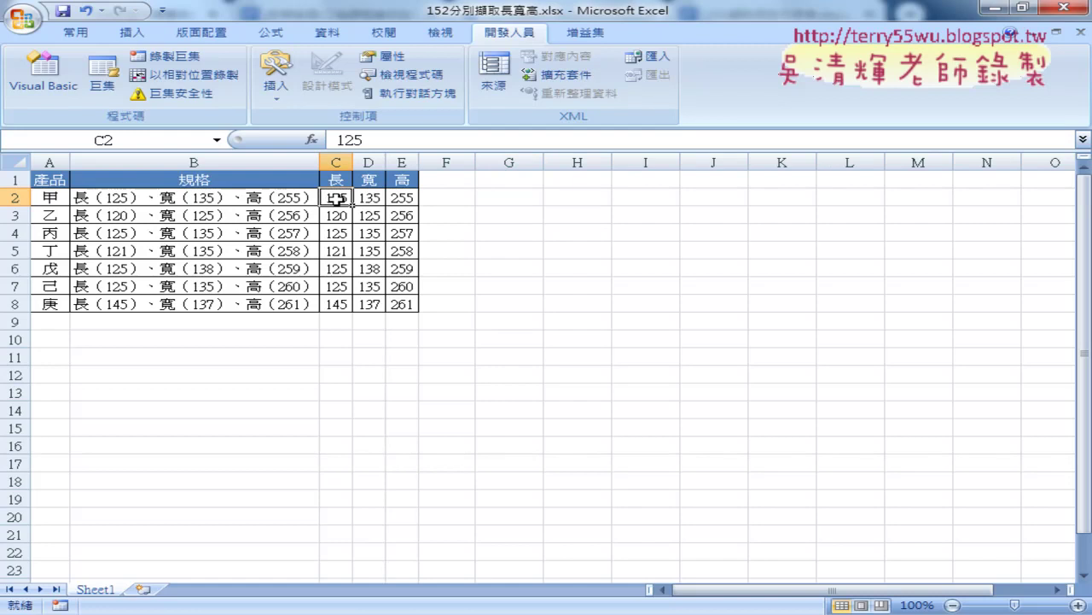
key("shift+Right")
key("shift+Right")
key("ctrl+shift+Down")
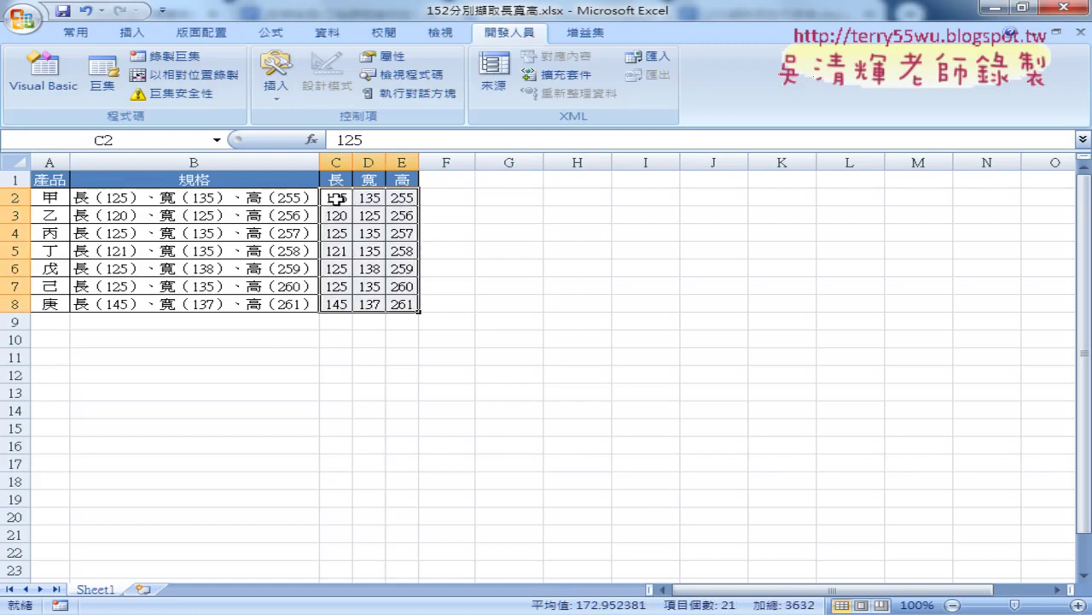
key("Delete")
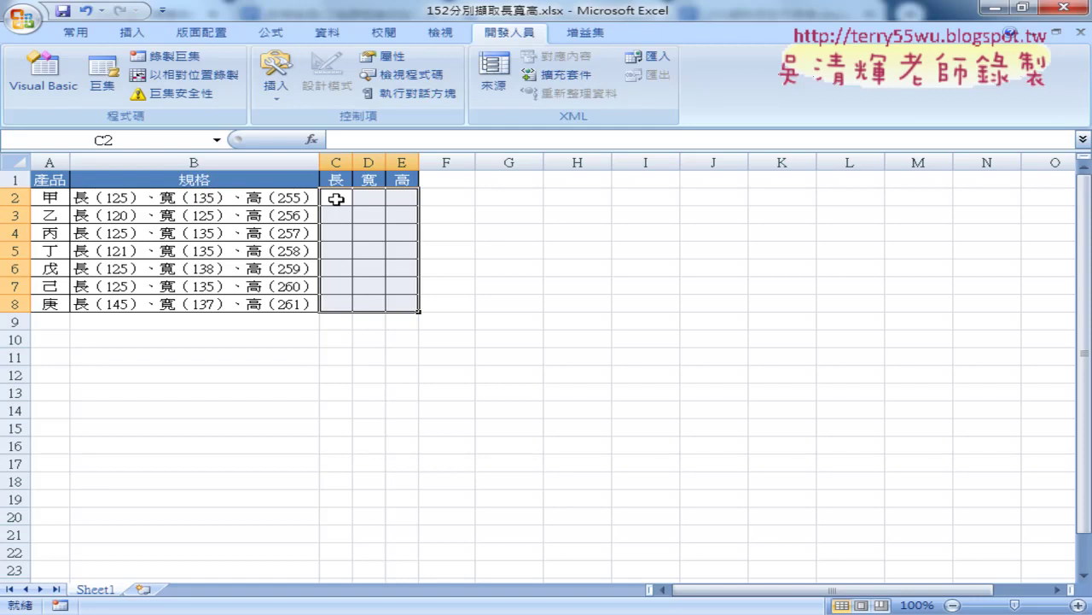
left_click(509, 214)
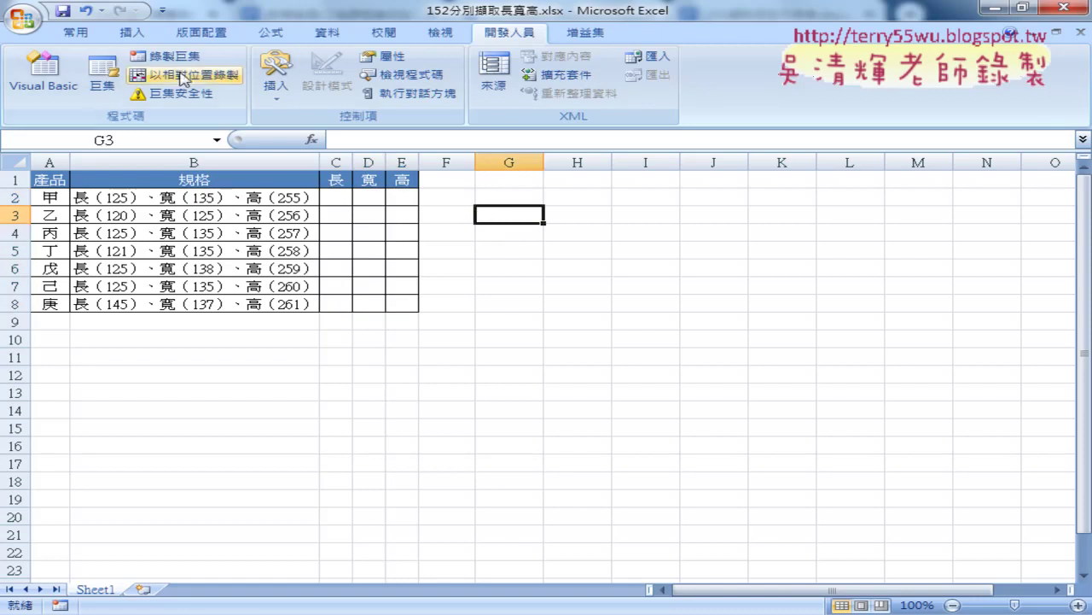
left_click(260, 198)
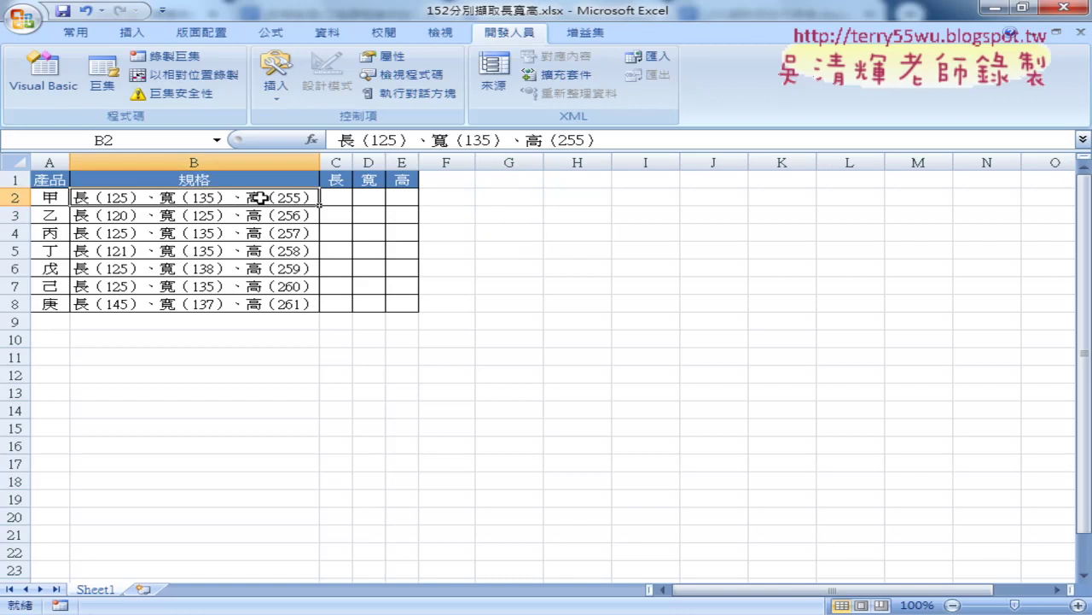
key("ctrl+shift+Down")
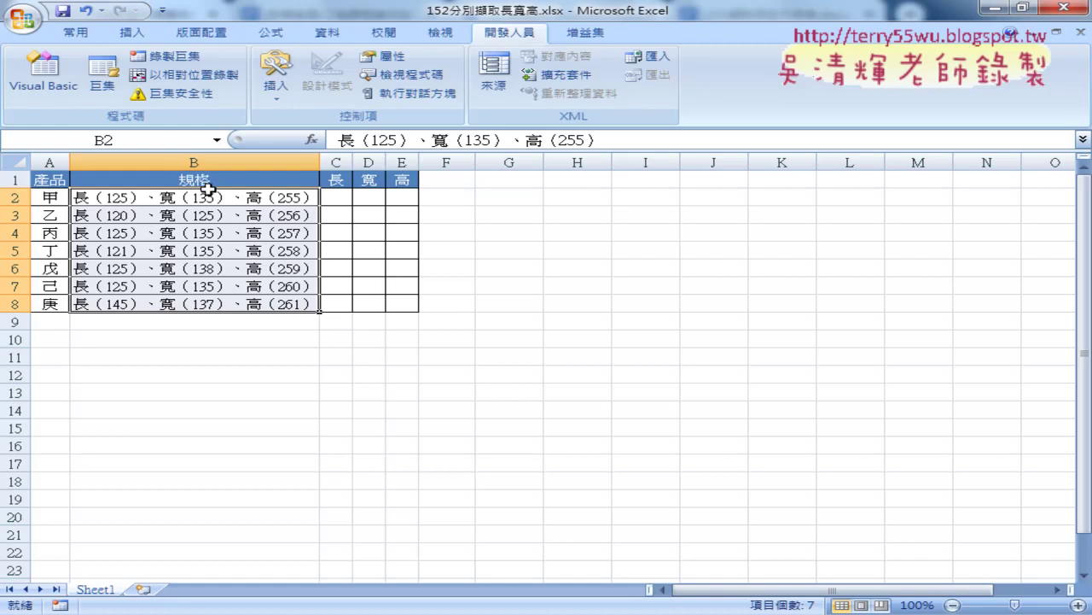
left_click(514, 227)
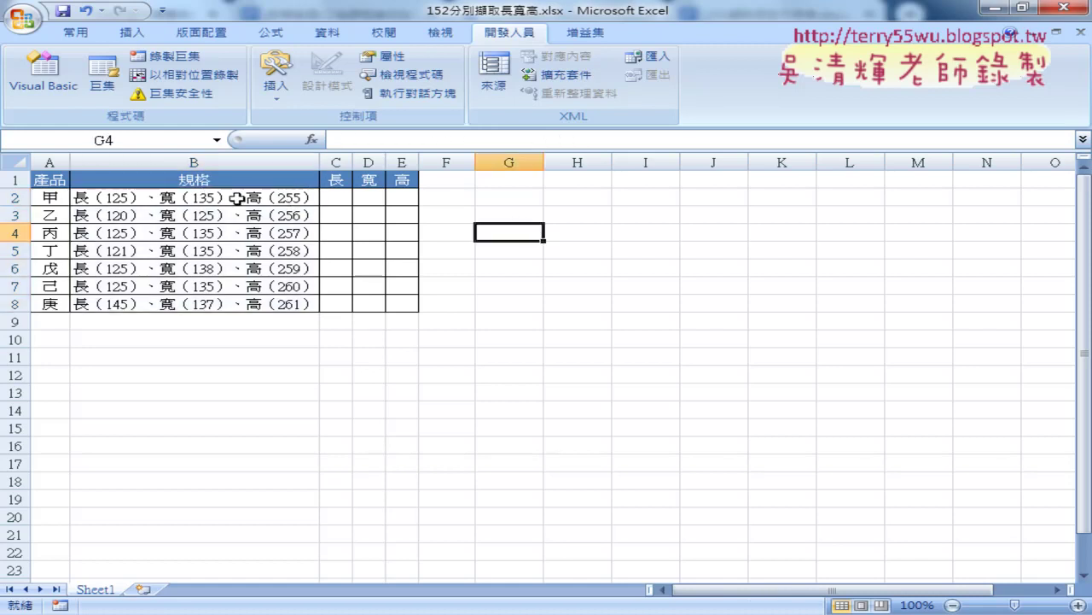
left_click(237, 198)
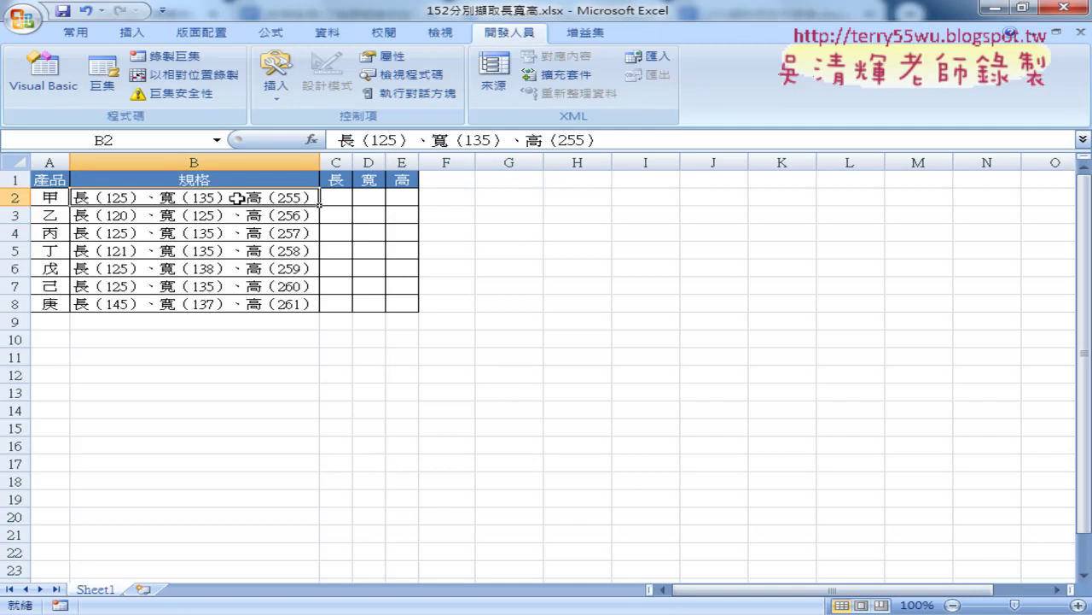
key("ctrl+shift+Down")
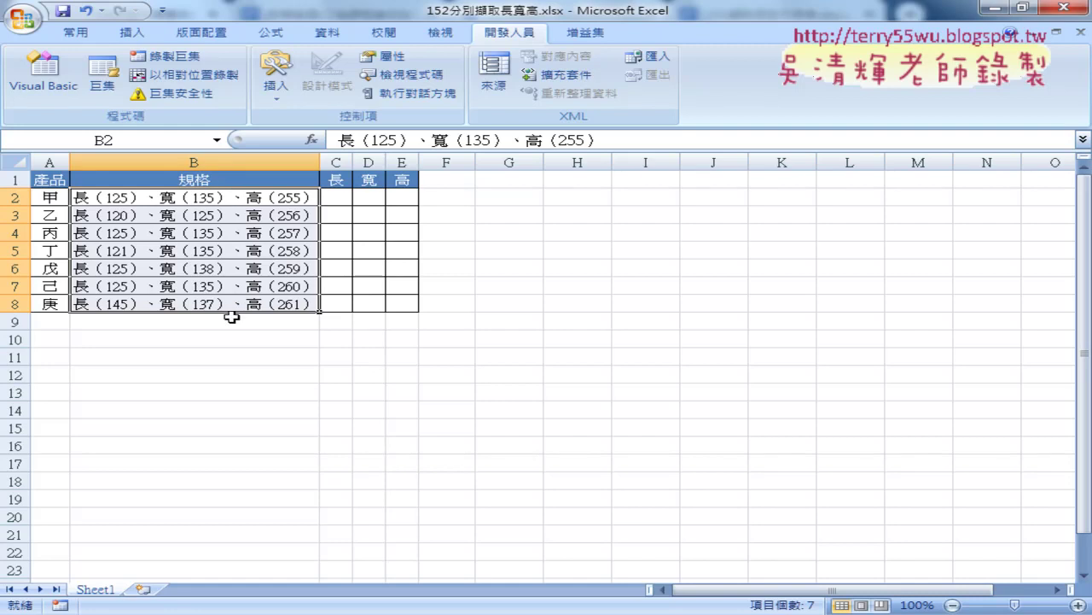
- Launch 資料剖析 from the 資料 tab and pick 固定寬度 for B2:B8
left_click(327, 34)
left_click(607, 76)
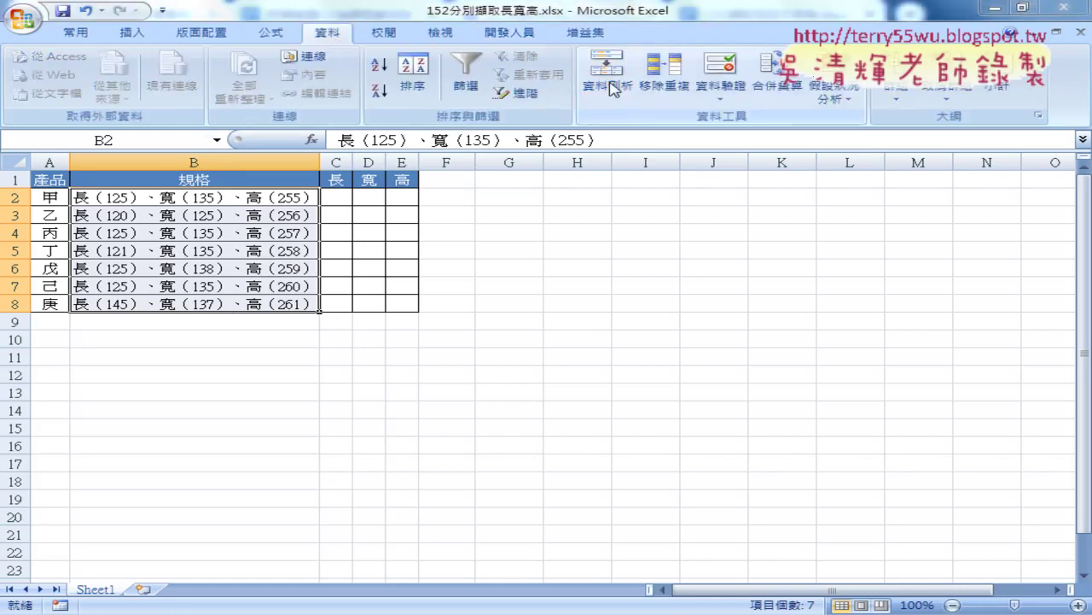
left_click(533, 185)
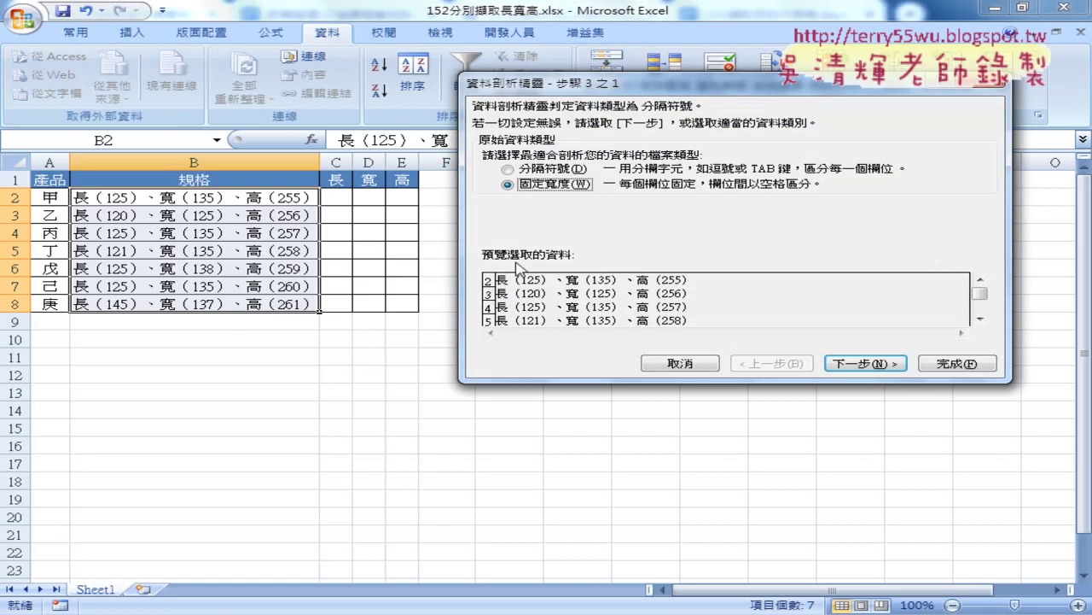